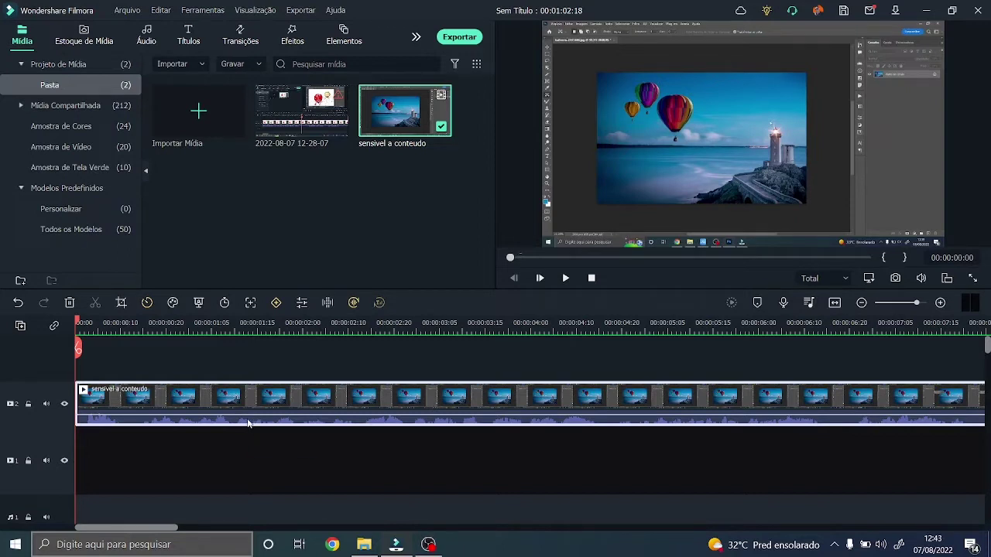
Open the custom equalizer in the audio settings of the "sensivel a conteudo" clip.
{"action": "double_click", "coordinate": [226, 407]}
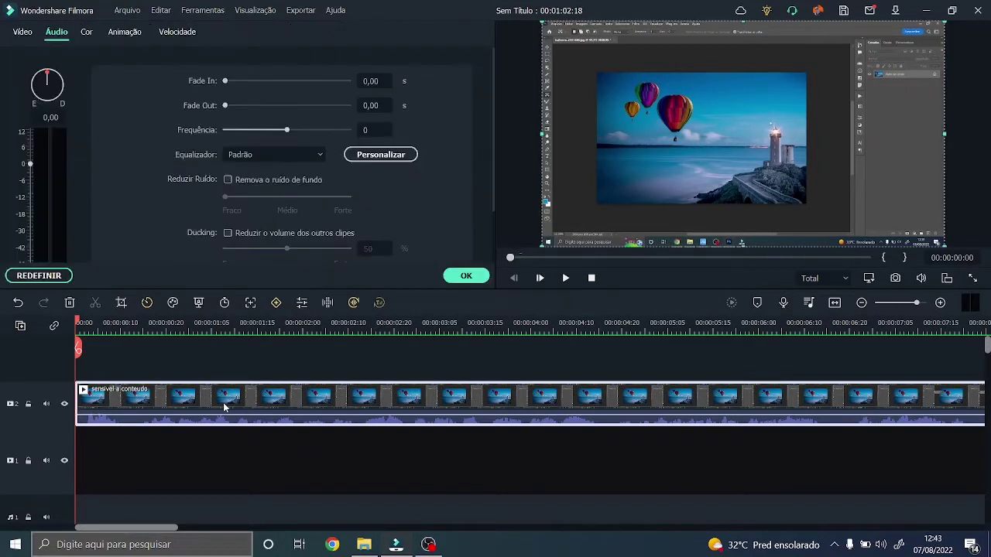
{"action": "left_click", "coordinate": [17, 34]}
{"action": "left_click", "coordinate": [58, 36]}
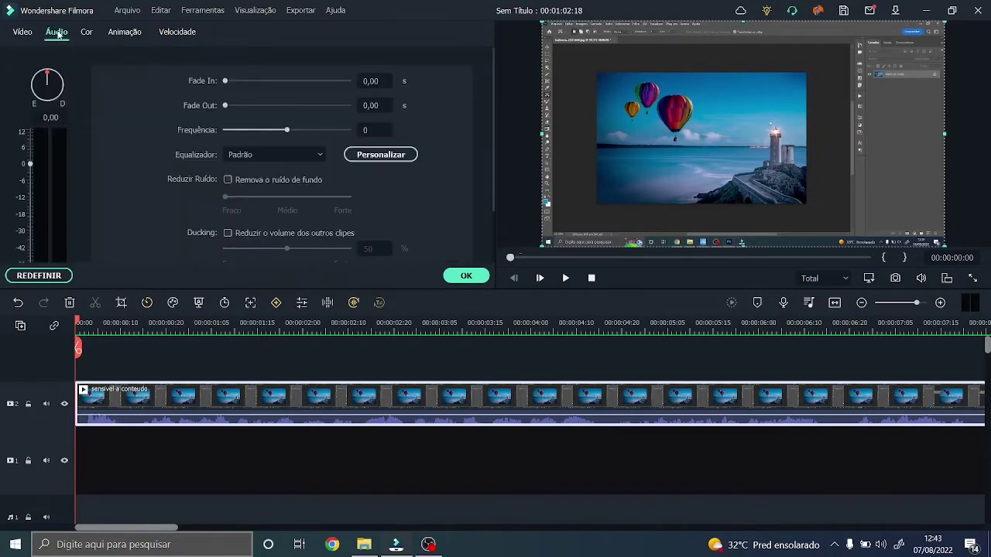
{"action": "left_click", "coordinate": [386, 155]}
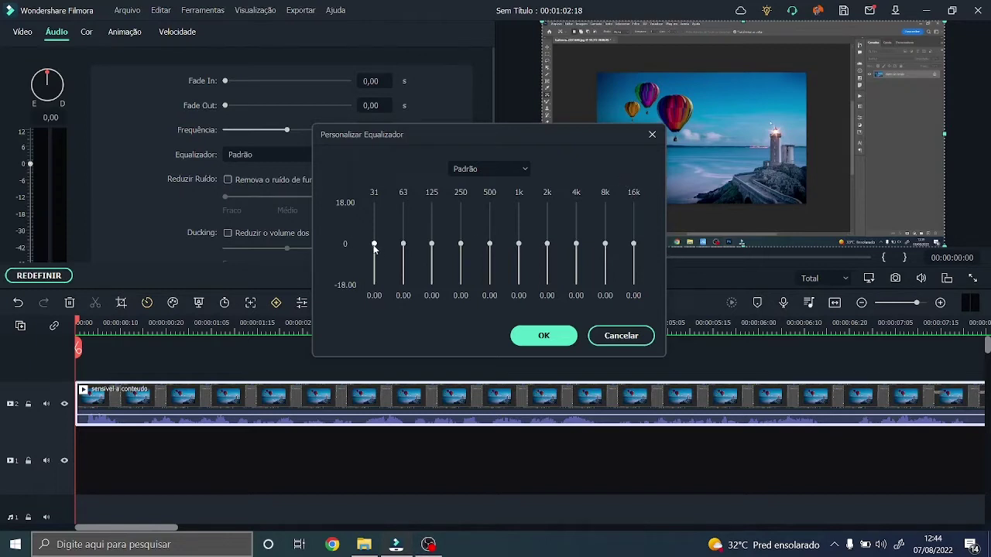
Lower the 31 Hz equalizer band to -8.70 and the 63 Hz band to -3.30, apply, and play the clip briefly.
{"action": "left_click_drag", "start_coordinate": [374, 246], "coordinate": [377, 262]}
{"action": "scroll", "coordinate": [373, 285], "scroll_direction": "up", "scroll_amount": 3}
{"action": "left_click_drag", "start_coordinate": [403, 246], "coordinate": [432, 252]}
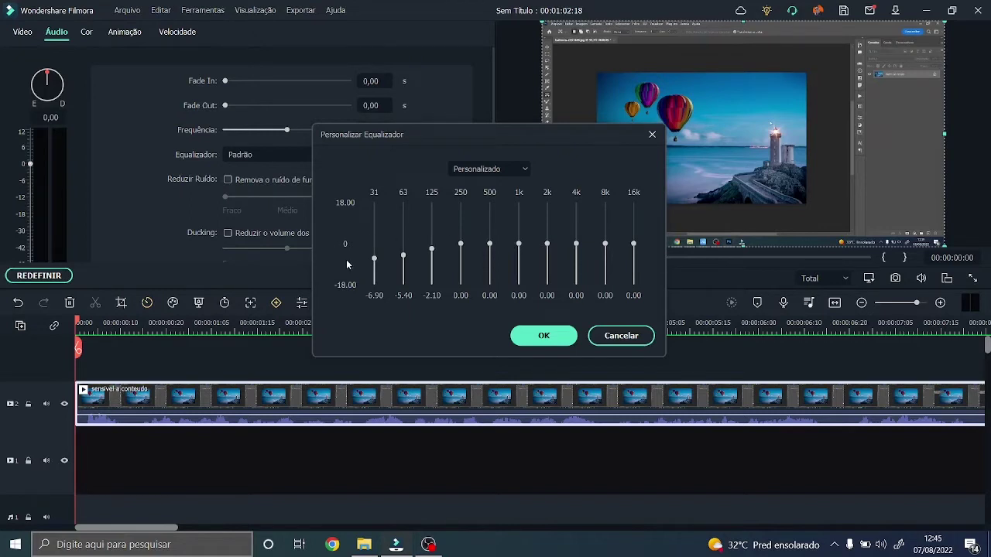
{"action": "left_click_drag", "start_coordinate": [432, 250], "coordinate": [376, 267]}
{"action": "left_click_drag", "start_coordinate": [373, 290], "coordinate": [379, 262]}
{"action": "left_click", "coordinate": [518, 340]}
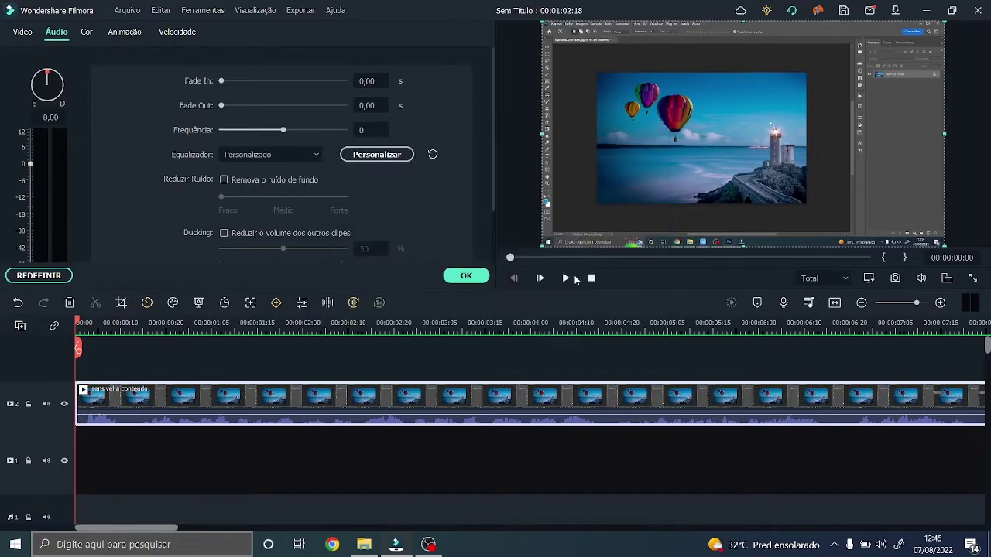
{"action": "left_click", "coordinate": [566, 278]}
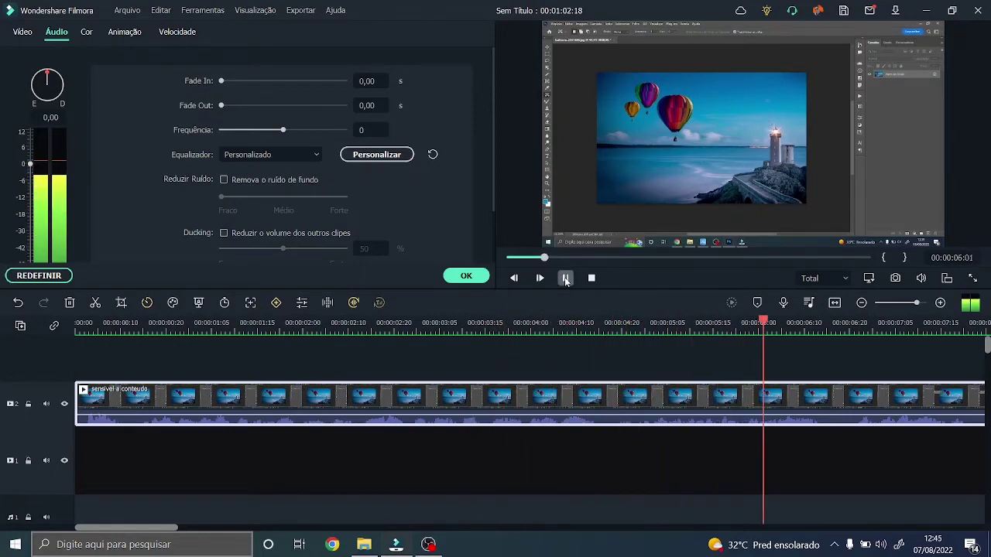
{"action": "left_click", "coordinate": [566, 279]}
Raise the 125 Hz equalizer band to 18.00 and the 250 Hz band to 6.30, apply, and play the clip from its start.
{"action": "left_click", "coordinate": [377, 154]}
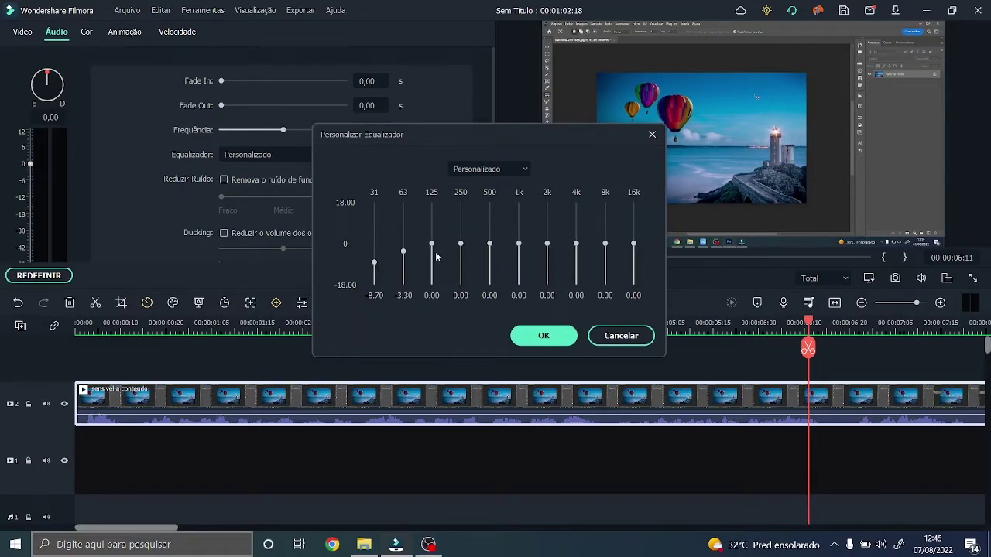
{"action": "left_click_drag", "start_coordinate": [463, 249], "coordinate": [461, 244]}
{"action": "left_click_drag", "start_coordinate": [461, 244], "coordinate": [460, 232]}
{"action": "left_click_drag", "start_coordinate": [432, 247], "coordinate": [438, 192]}
{"action": "left_click", "coordinate": [534, 342]}
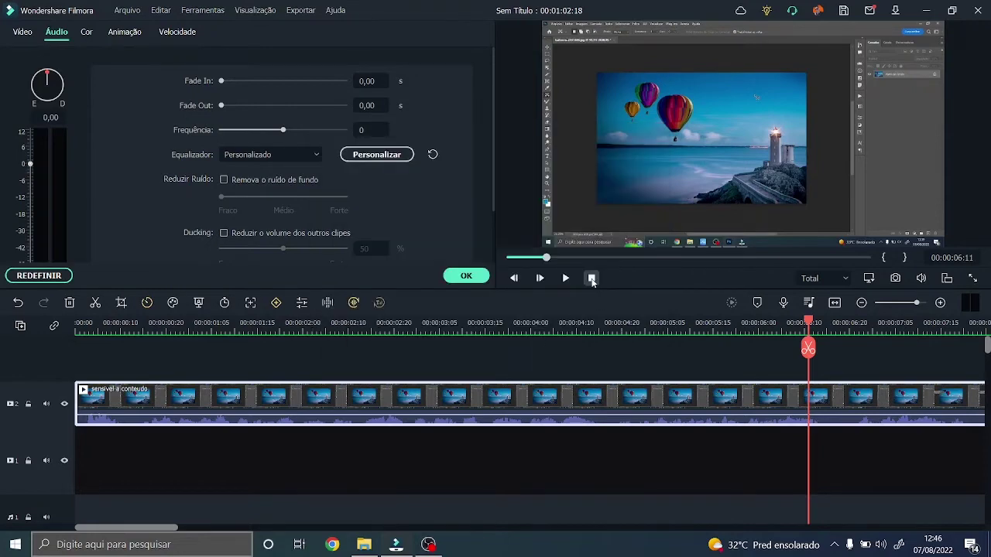
{"action": "left_click", "coordinate": [591, 278]}
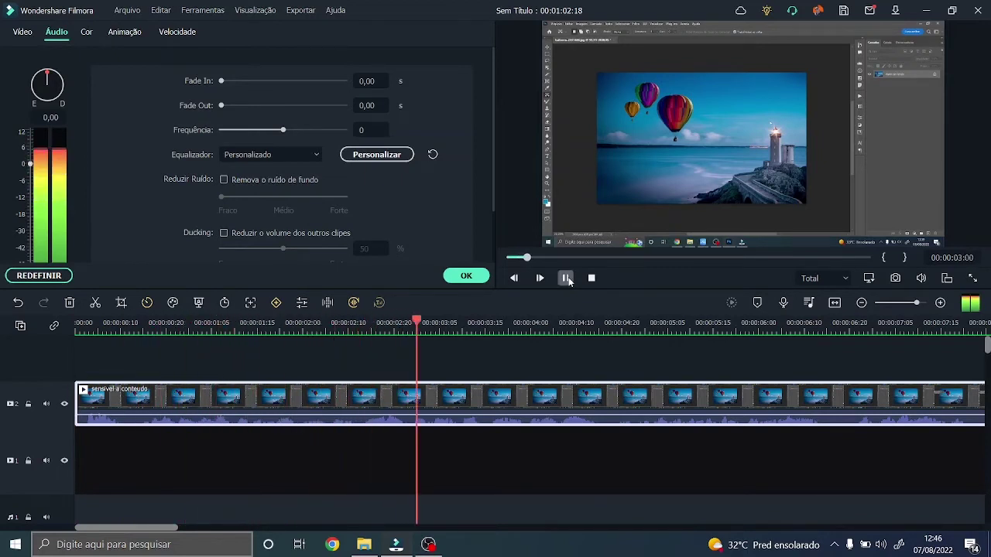
{"action": "left_click", "coordinate": [568, 277]}
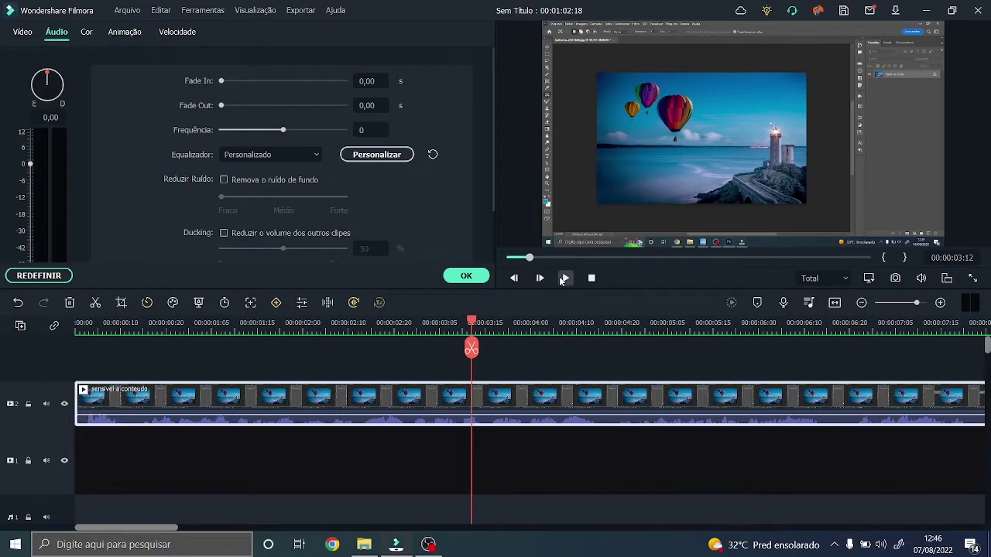
Bring the 125 Hz equalizer band down to 0.90, apply, and listen to the clip from the beginning.
{"action": "left_click", "coordinate": [400, 162]}
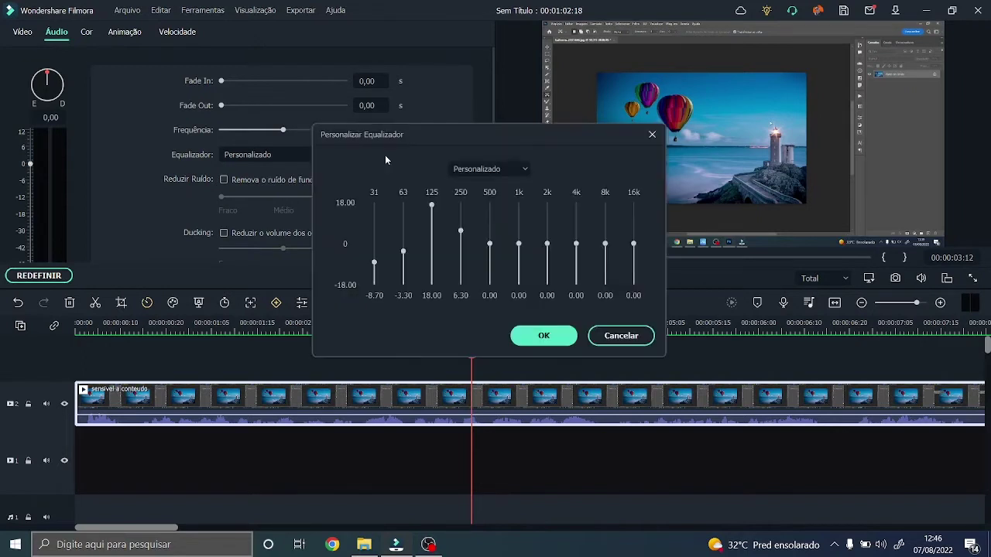
{"action": "left_click_drag", "start_coordinate": [425, 217], "coordinate": [433, 244]}
{"action": "left_click_drag", "start_coordinate": [432, 242], "coordinate": [432, 234]}
{"action": "left_click_drag", "start_coordinate": [432, 232], "coordinate": [433, 244]}
{"action": "left_click_drag", "start_coordinate": [433, 246], "coordinate": [432, 244]}
{"action": "left_click", "coordinate": [543, 336]}
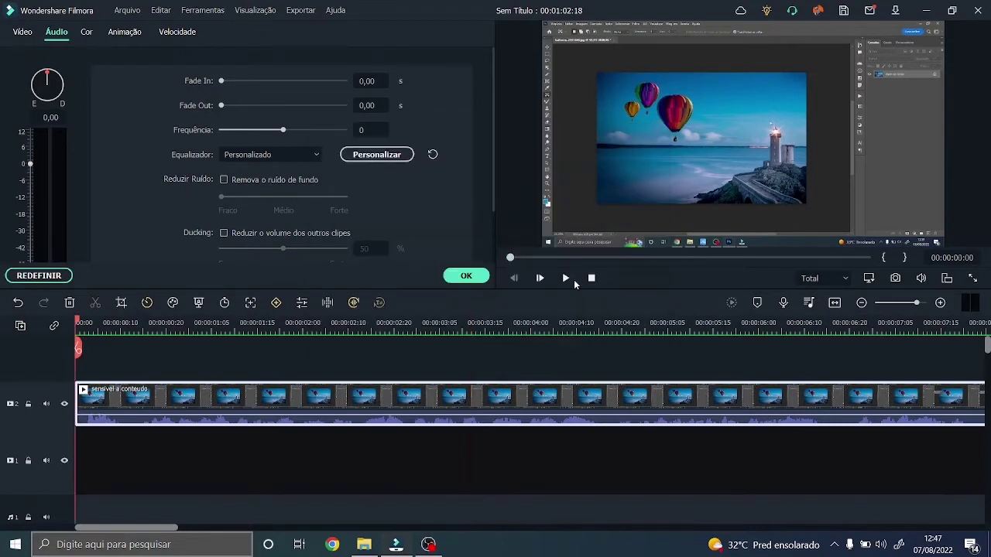
{"action": "left_click", "coordinate": [568, 279]}
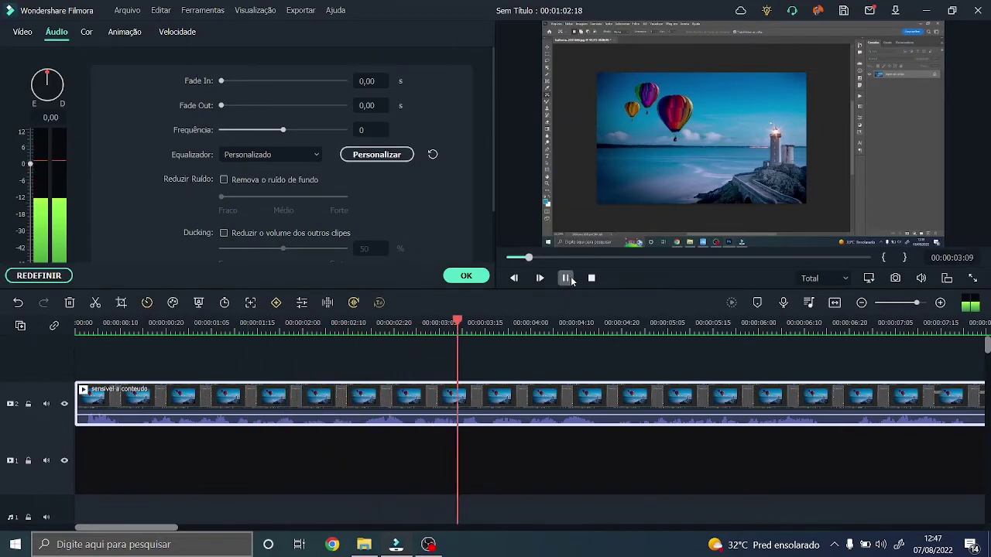
{"action": "left_click", "coordinate": [566, 278]}
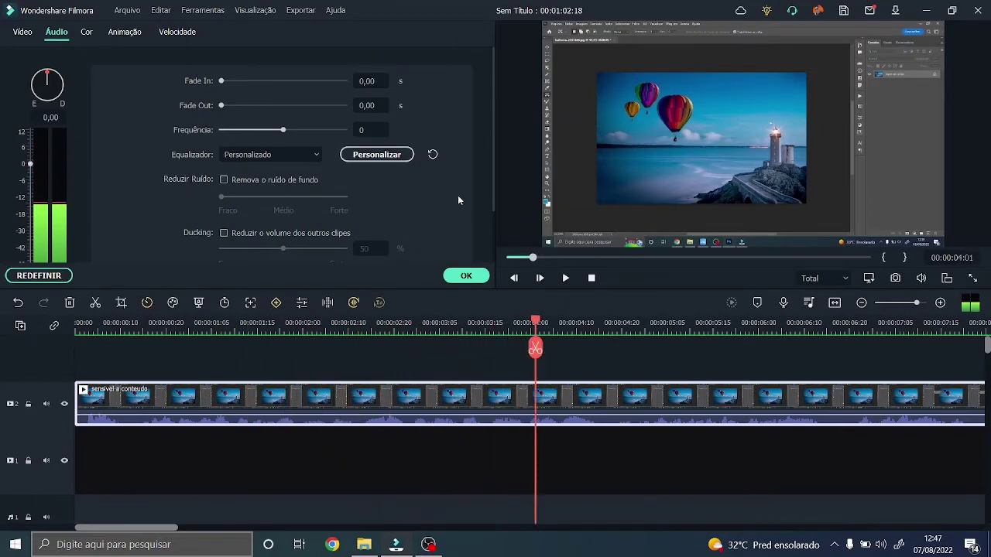
Raise the 250 Hz equalizer band to 18.00, apply, and play the clip to hear the boost.
{"action": "left_click", "coordinate": [389, 157]}
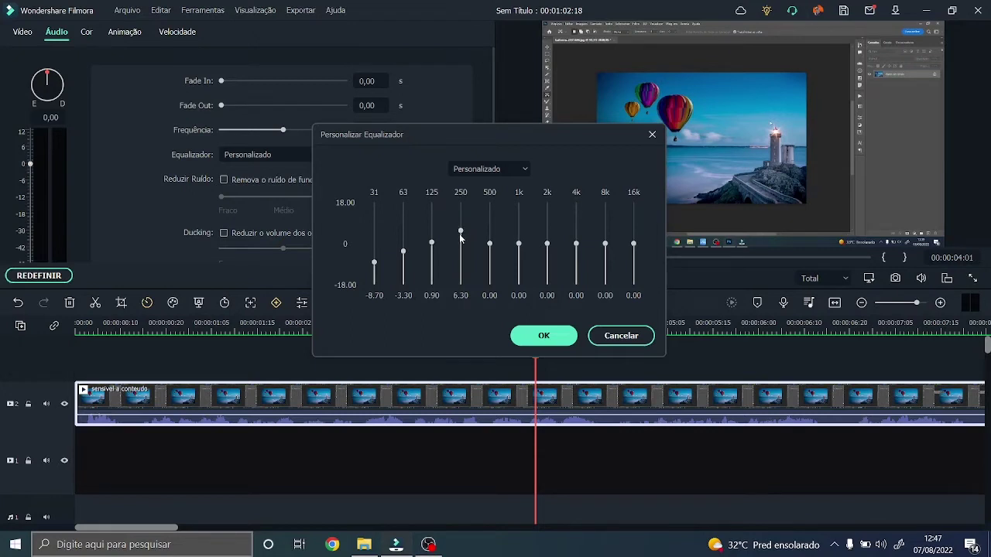
{"action": "left_click_drag", "start_coordinate": [461, 232], "coordinate": [463, 209]}
{"action": "left_click", "coordinate": [534, 341]}
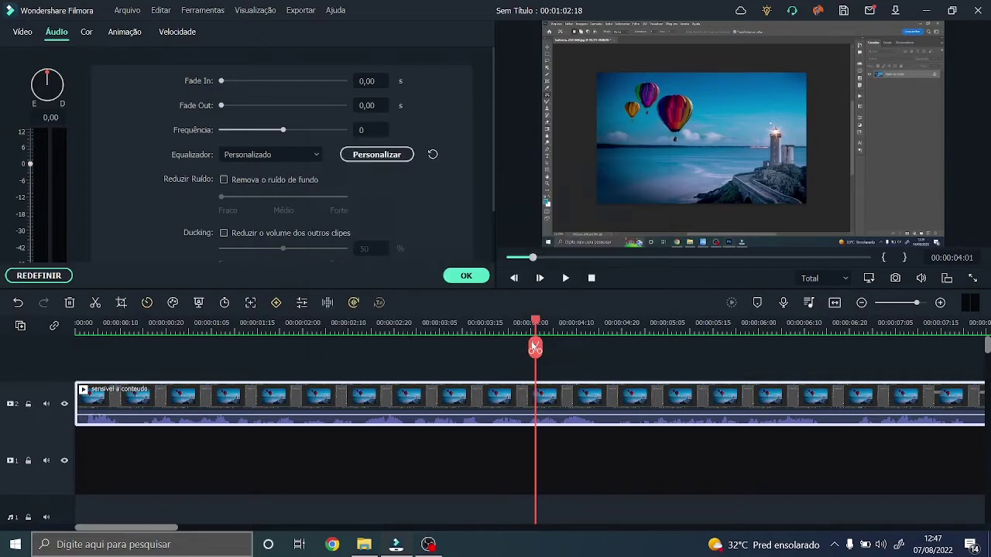
{"action": "left_click", "coordinate": [566, 278]}
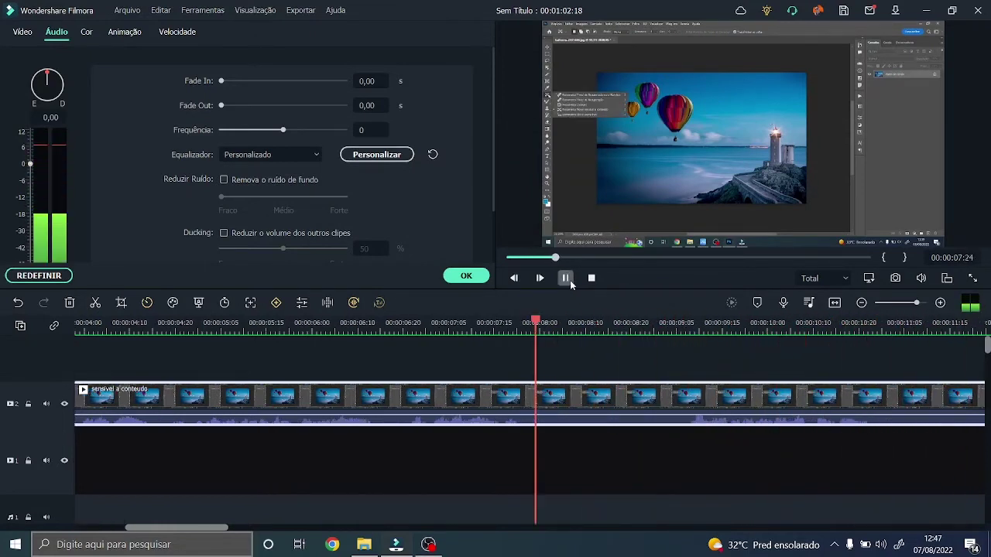
{"action": "left_click", "coordinate": [566, 278]}
Set the 250 Hz equalizer band to 0.30 and the 500 Hz band to 18.00, apply, and play the clip.
{"action": "left_click", "coordinate": [382, 155]}
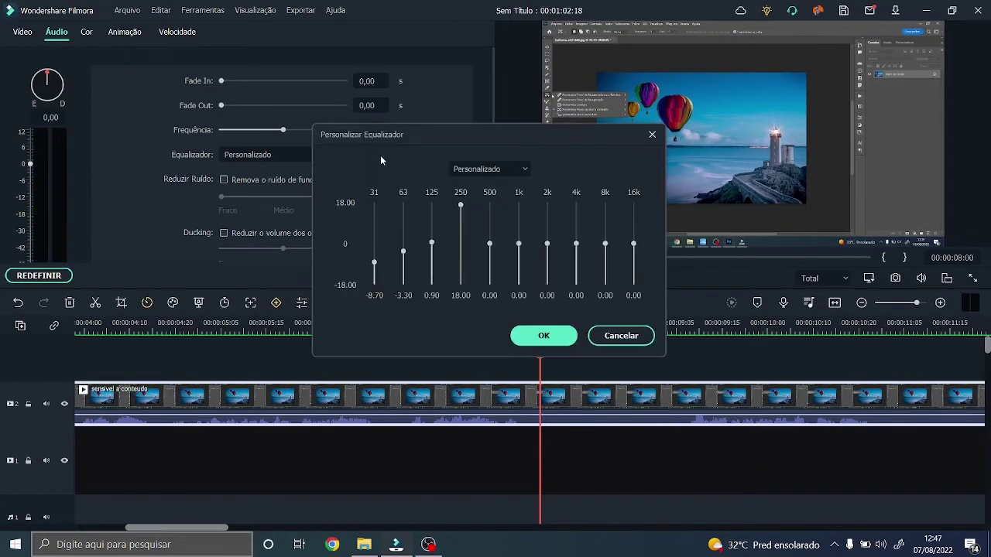
{"action": "left_click_drag", "start_coordinate": [461, 206], "coordinate": [489, 203]}
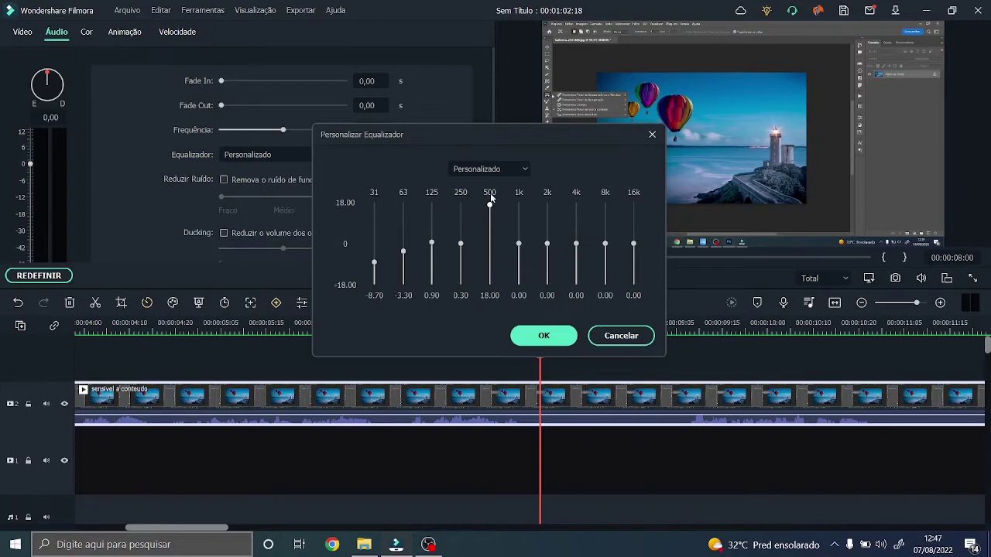
{"action": "left_click", "coordinate": [545, 335]}
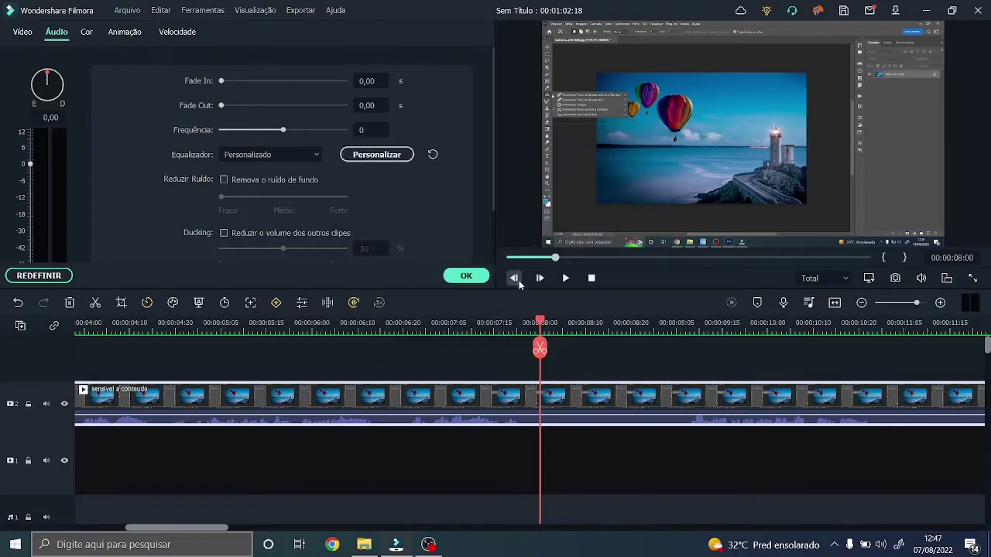
{"action": "left_click", "coordinate": [564, 278]}
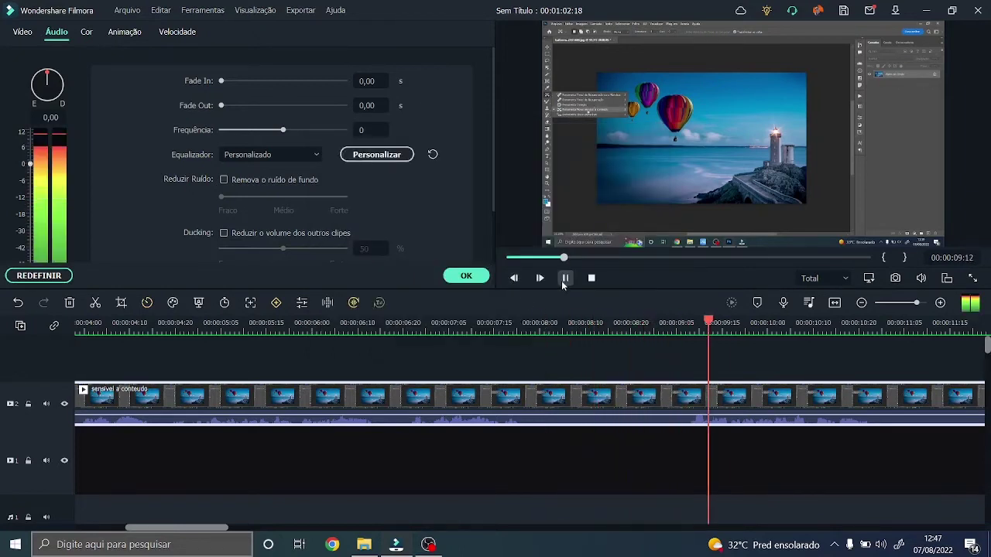
Check the custom equalizer's bands and listen to the clip from the beginning with the 500 Hz boost.
{"action": "left_click", "coordinate": [377, 154]}
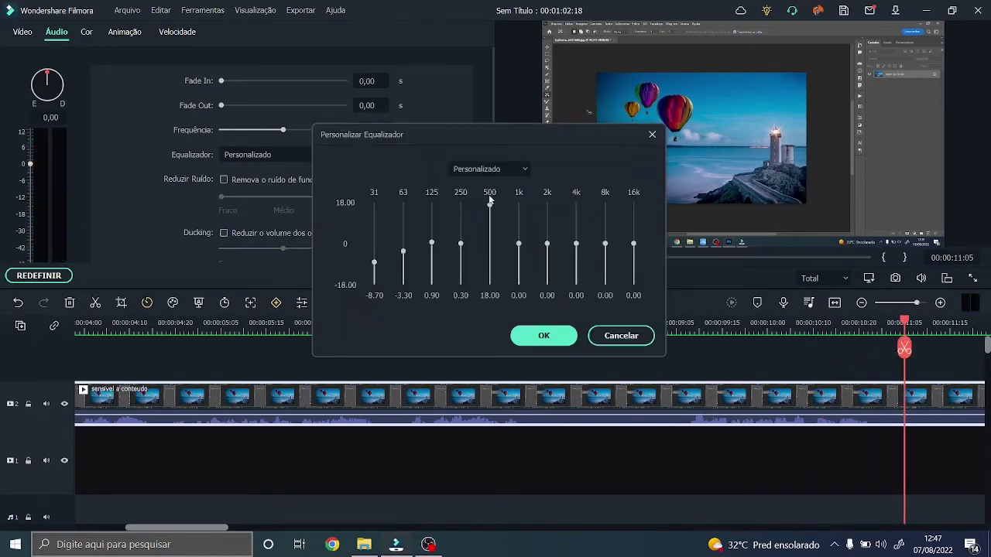
{"action": "left_click", "coordinate": [544, 335]}
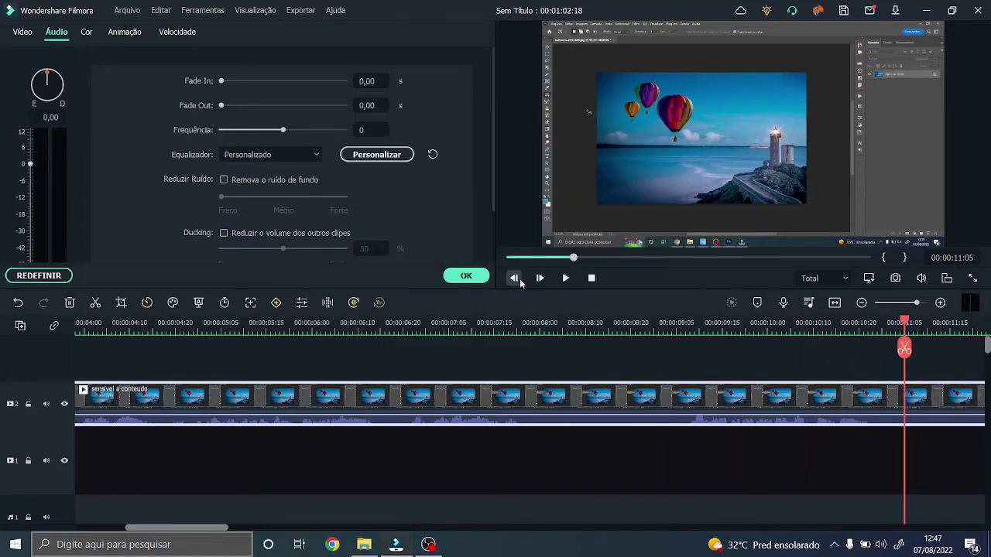
{"action": "left_click", "coordinate": [590, 278]}
{"action": "left_click", "coordinate": [565, 278]}
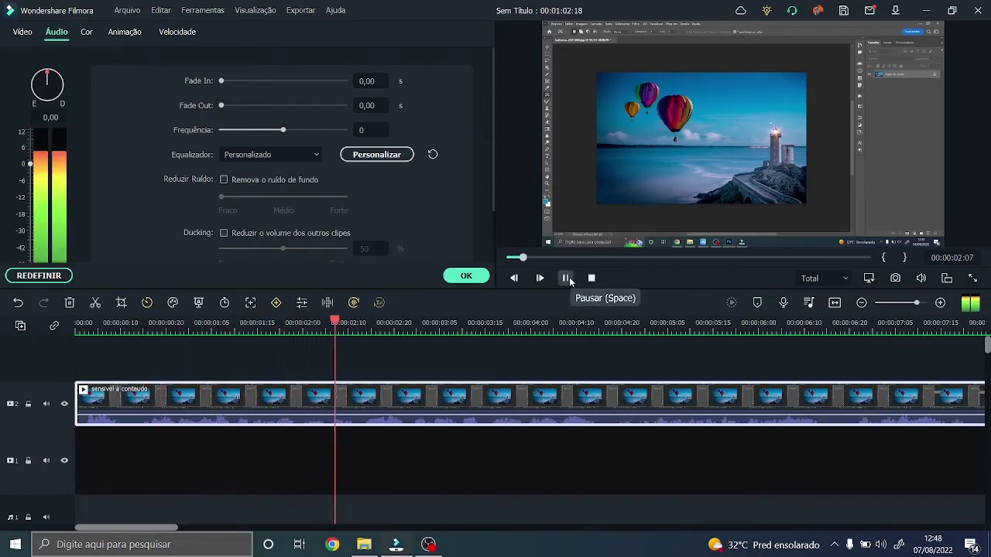
{"action": "left_click", "coordinate": [566, 279]}
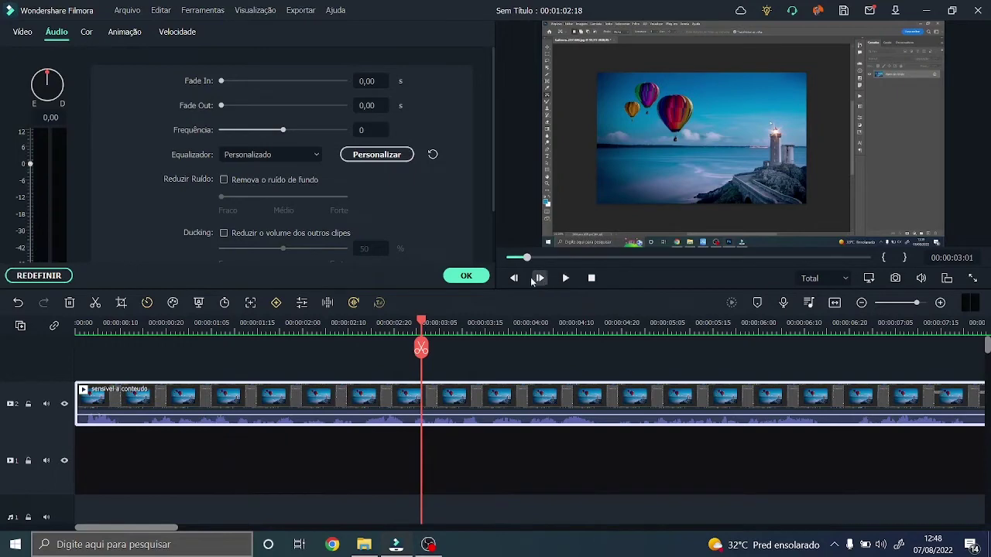
Set the 500 Hz equalizer band to -3.60 and the 250 Hz band to 1.80, apply, and play the clip.
{"action": "left_click", "coordinate": [377, 157]}
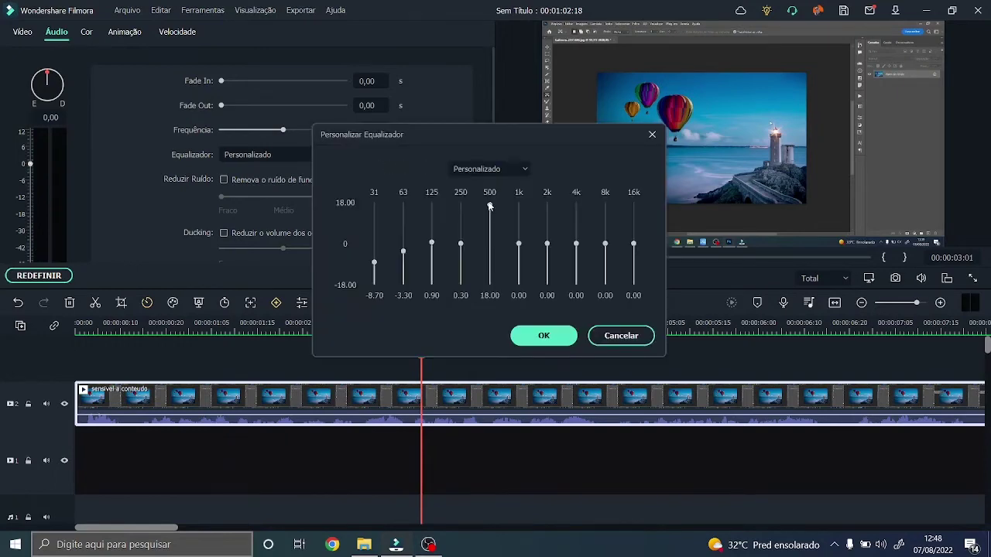
{"action": "left_click_drag", "start_coordinate": [493, 206], "coordinate": [496, 249]}
{"action": "left_click_drag", "start_coordinate": [466, 245], "coordinate": [489, 253]}
{"action": "left_click", "coordinate": [545, 337]}
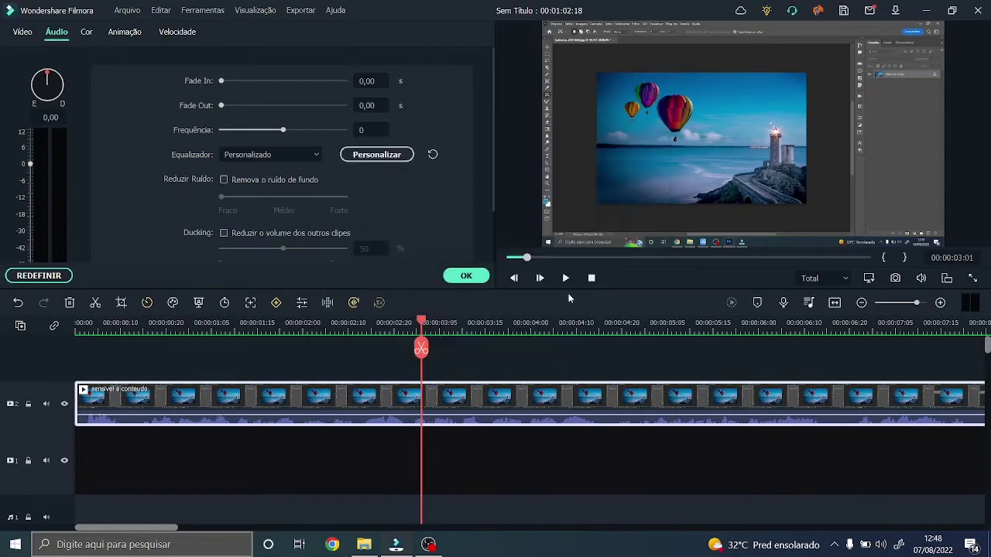
{"action": "left_click", "coordinate": [567, 278]}
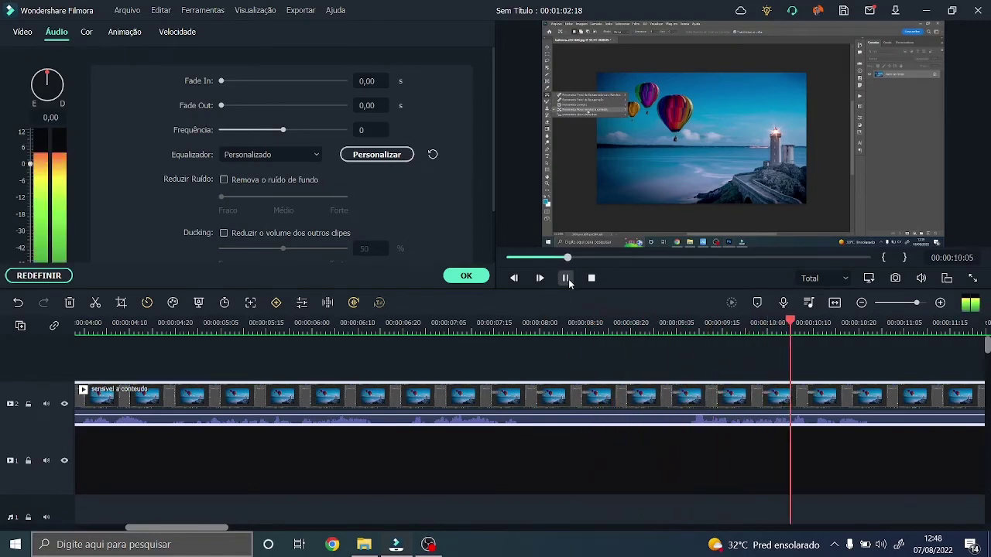
Lower the 125 Hz equalizer band to -2.10 and the 500 Hz band to -5.10, apply, and listen to the clip.
{"action": "left_click", "coordinate": [364, 155]}
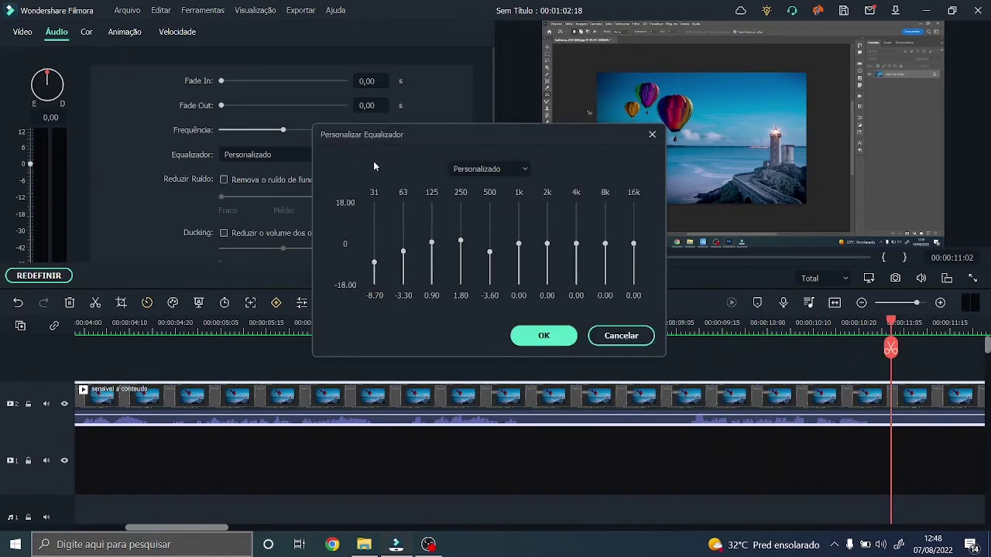
{"action": "left_click", "coordinate": [433, 248]}
{"action": "left_click_drag", "start_coordinate": [435, 246], "coordinate": [434, 251]}
{"action": "left_click_drag", "start_coordinate": [490, 257], "coordinate": [490, 258]}
{"action": "left_click", "coordinate": [544, 335]}
{"action": "left_click", "coordinate": [565, 278]}
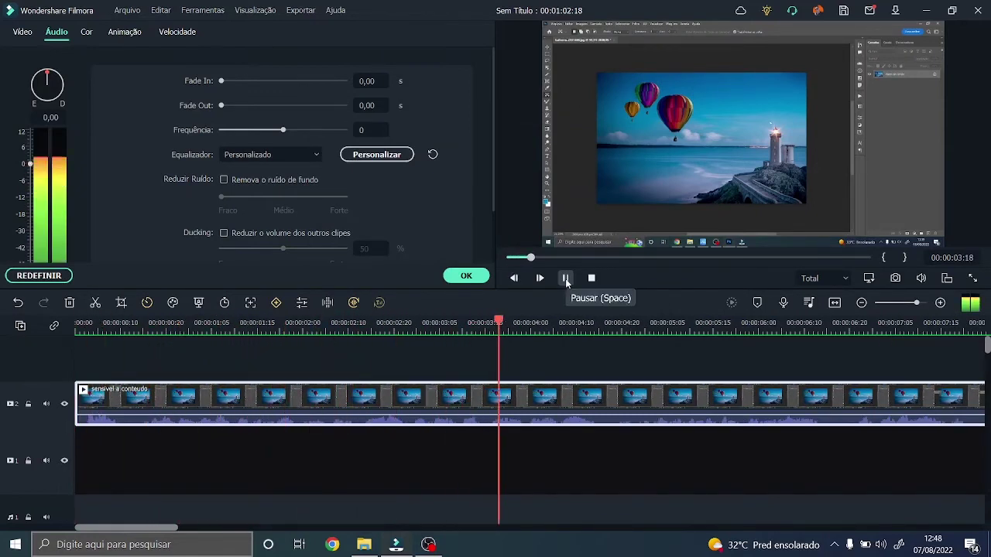
{"action": "left_click", "coordinate": [565, 279]}
Raise the 1 kHz equalizer band to 18.00, apply, and play the clip to hear the boost.
{"action": "left_click", "coordinate": [391, 158]}
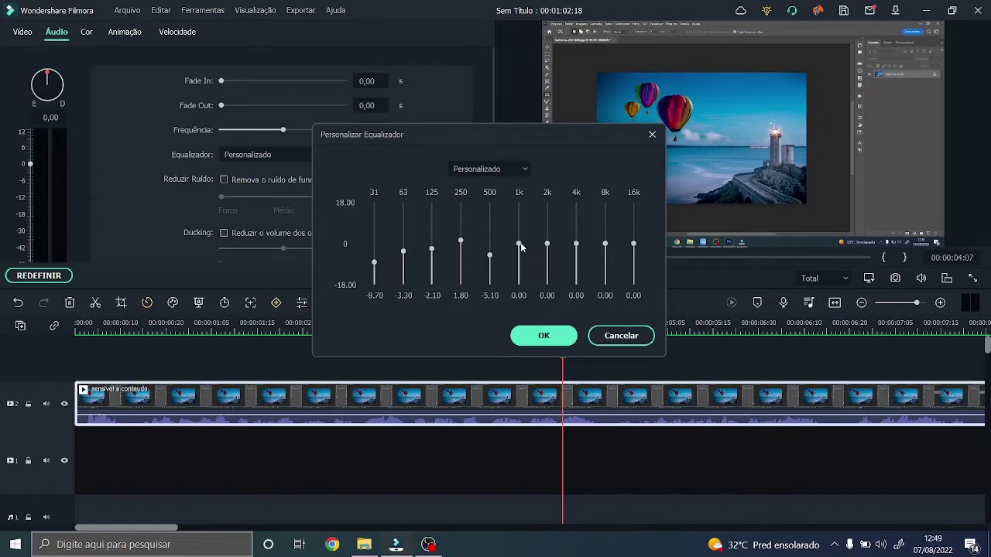
{"action": "left_click_drag", "start_coordinate": [518, 245], "coordinate": [518, 201]}
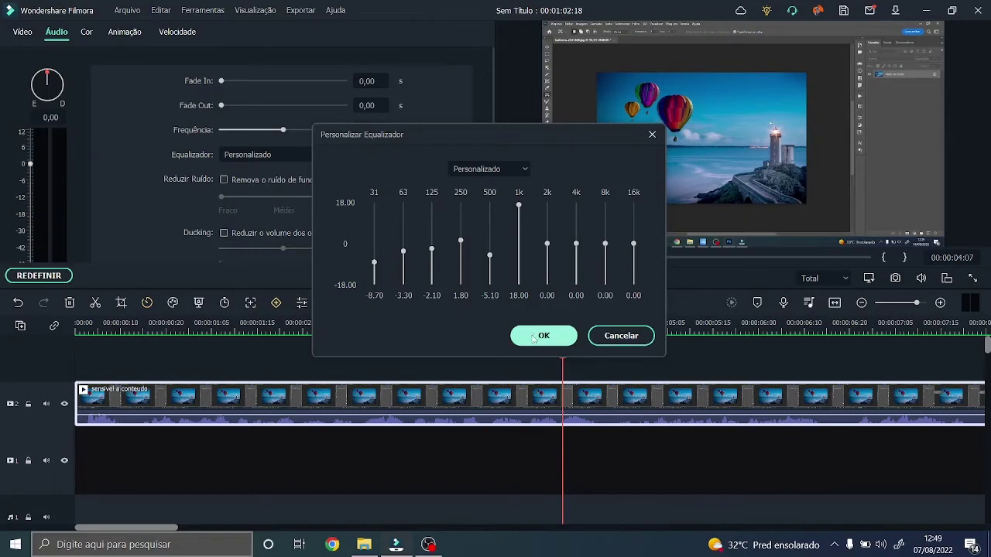
{"action": "mouse_move", "coordinate": [519, 206]}
{"action": "left_mouse_down"}
{"action": "mouse_move", "coordinate": [519, 248]}
{"action": "mouse_move", "coordinate": [520, 203]}
{"action": "left_mouse_up"}
{"action": "left_click", "coordinate": [559, 345]}
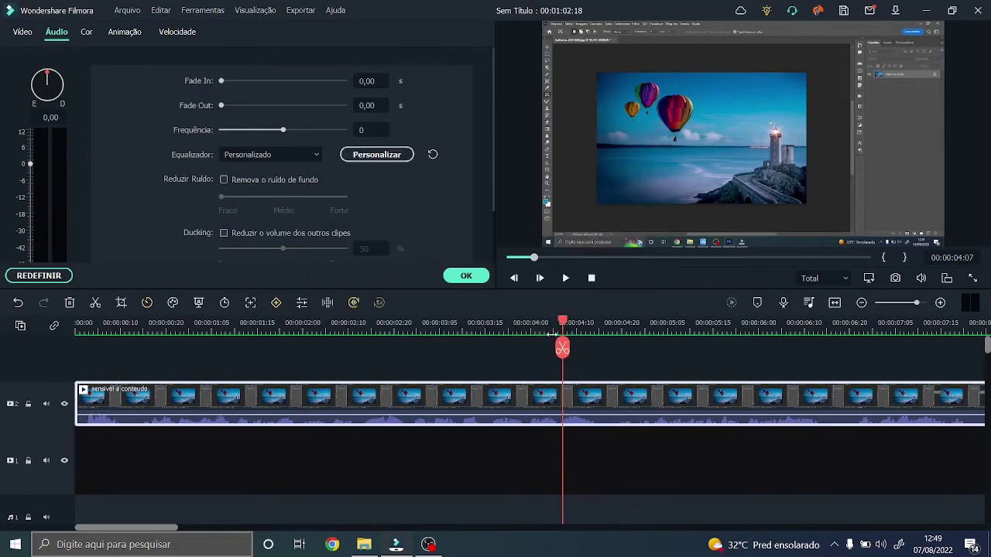
{"action": "left_click", "coordinate": [564, 278]}
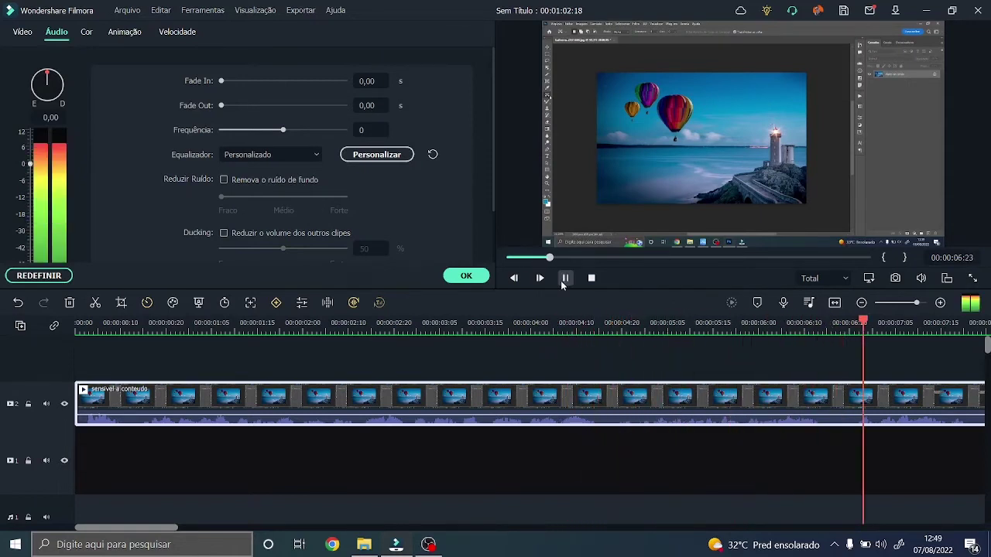
Set the 1 kHz equalizer band to -0.90 and the 2 kHz band to 18.00, apply, and play the clip.
{"action": "left_click", "coordinate": [377, 154]}
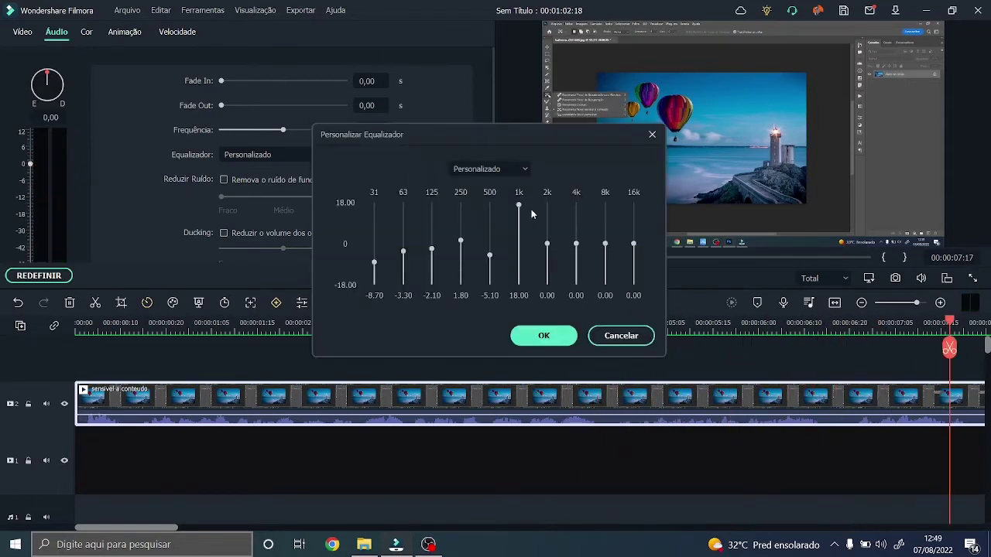
{"action": "left_click_drag", "start_coordinate": [519, 205], "coordinate": [547, 206]}
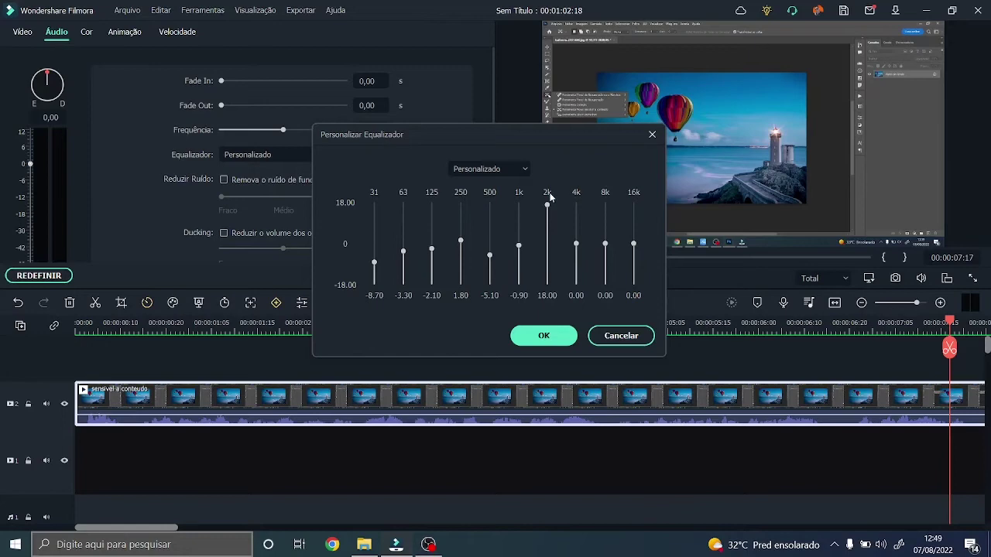
{"action": "left_click", "coordinate": [545, 336]}
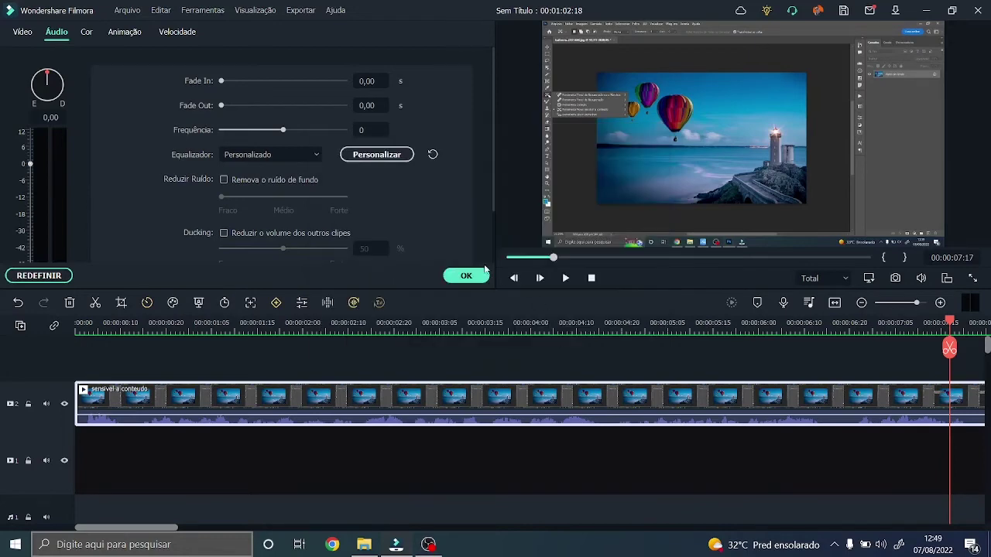
{"action": "left_click", "coordinate": [566, 278]}
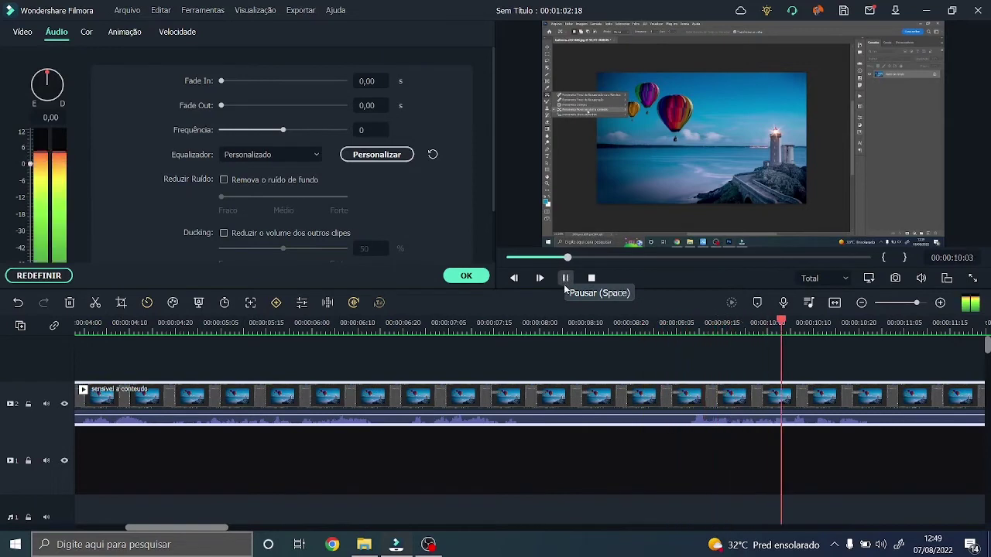
{"action": "left_click", "coordinate": [565, 277]}
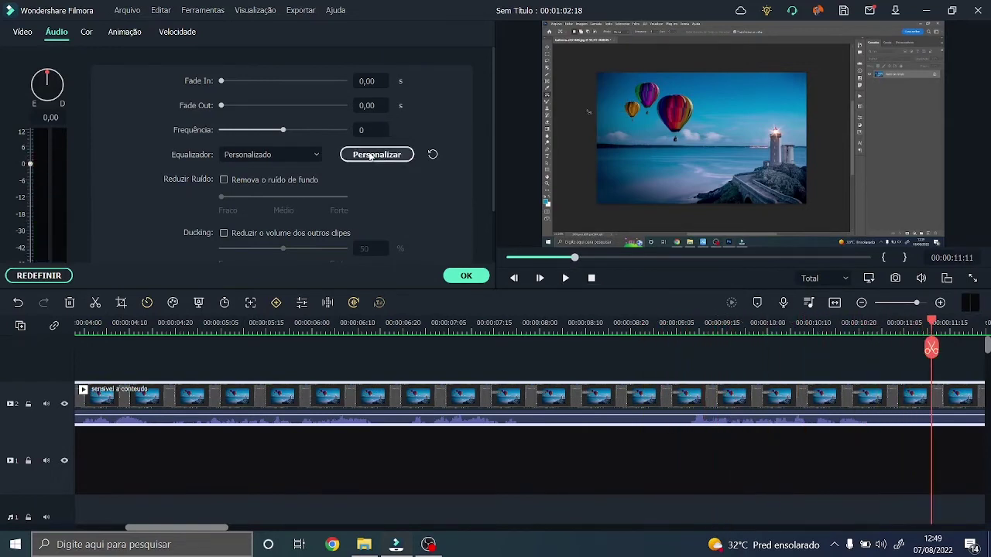
Lower the 2 kHz equalizer band to 1.50, apply, and listen to the clip from the beginning.
{"action": "left_click", "coordinate": [377, 154]}
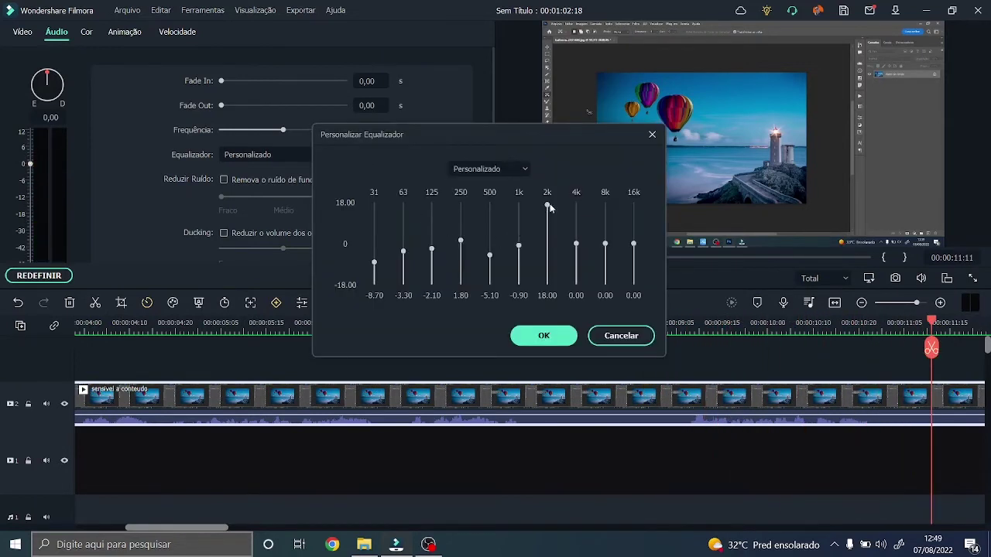
{"action": "left_click_drag", "start_coordinate": [547, 208], "coordinate": [542, 246]}
{"action": "left_click", "coordinate": [542, 337]}
{"action": "left_click", "coordinate": [591, 277]}
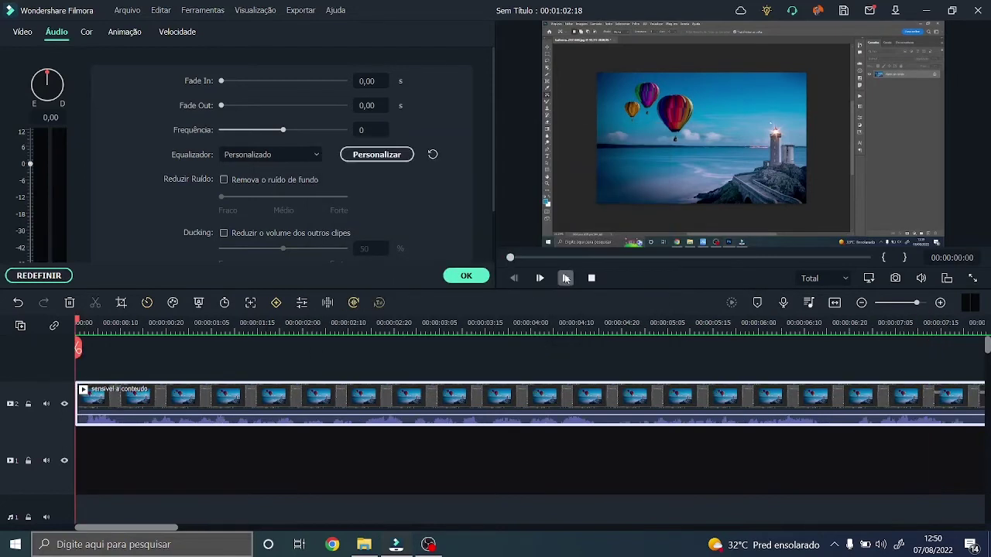
{"action": "left_click", "coordinate": [565, 278]}
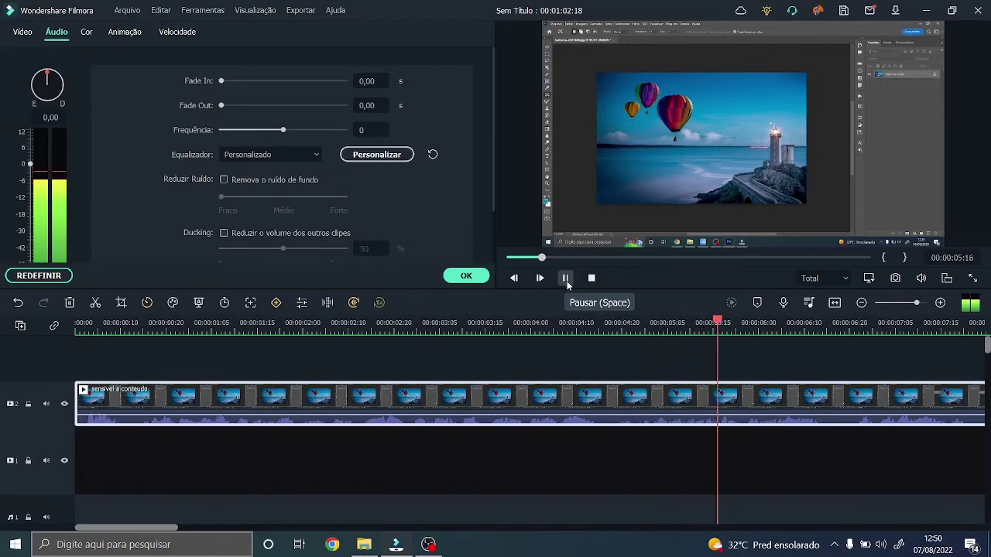
{"action": "left_click", "coordinate": [566, 279]}
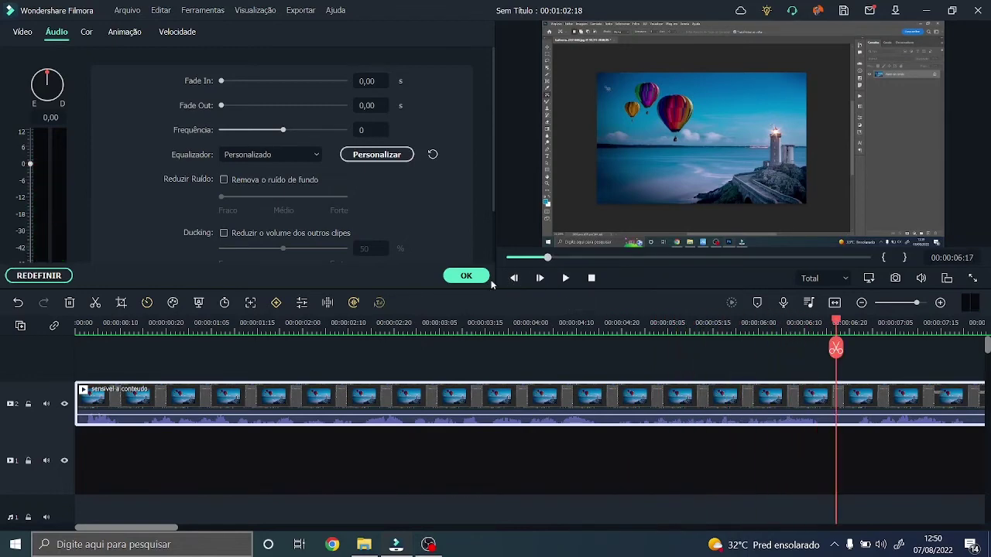
Raise the 4 kHz equalizer band to 17.10, apply, and play the clip from the beginning to hear the boost.
{"action": "left_click", "coordinate": [377, 155]}
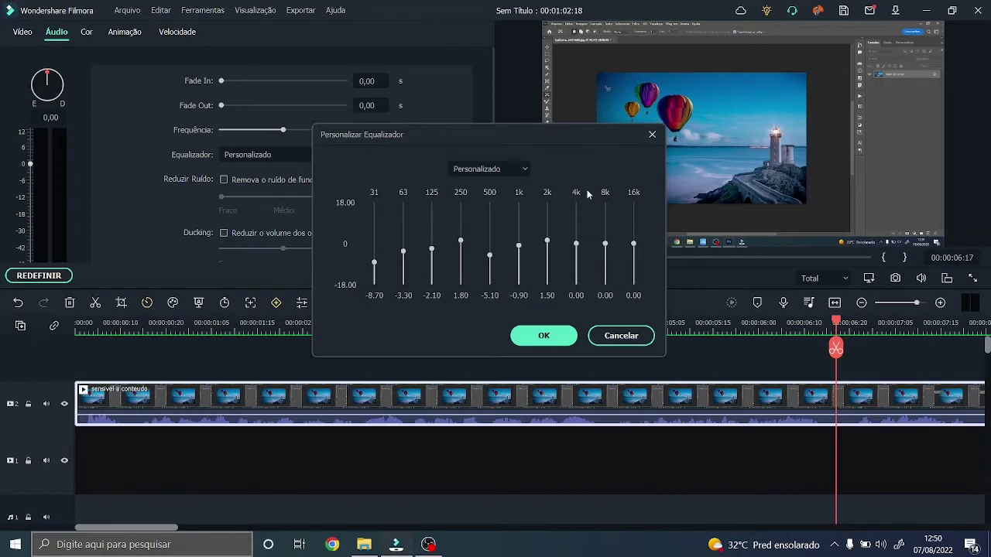
{"action": "left_click_drag", "start_coordinate": [576, 244], "coordinate": [579, 230]}
{"action": "left_click_drag", "start_coordinate": [576, 231], "coordinate": [577, 199]}
{"action": "left_click", "coordinate": [543, 335]}
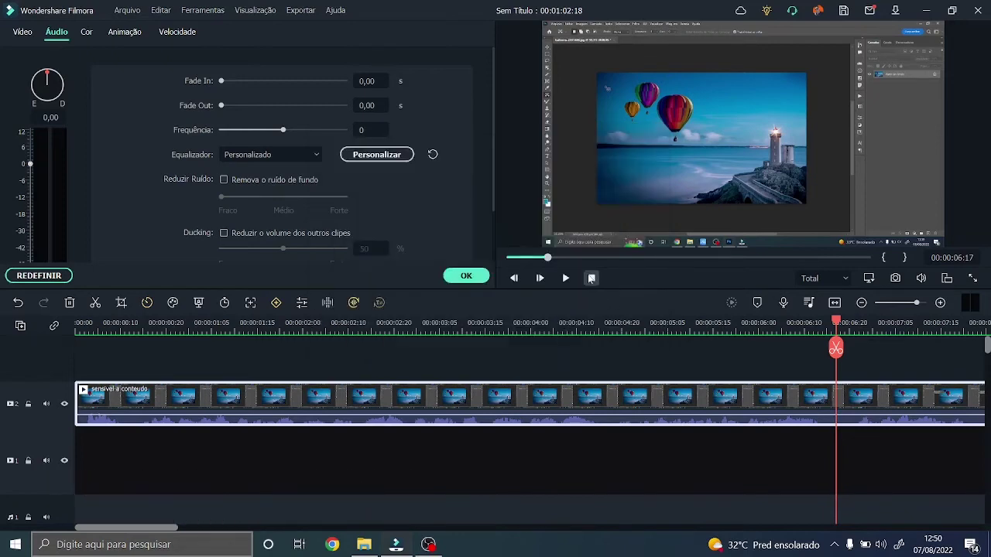
{"action": "left_click", "coordinate": [590, 278]}
{"action": "left_click", "coordinate": [565, 278]}
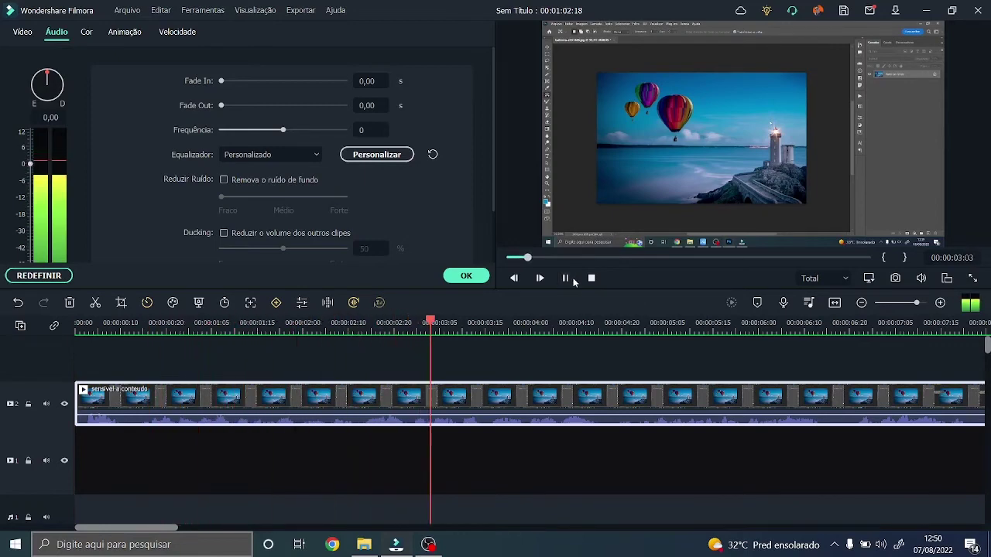
{"action": "left_click", "coordinate": [567, 278]}
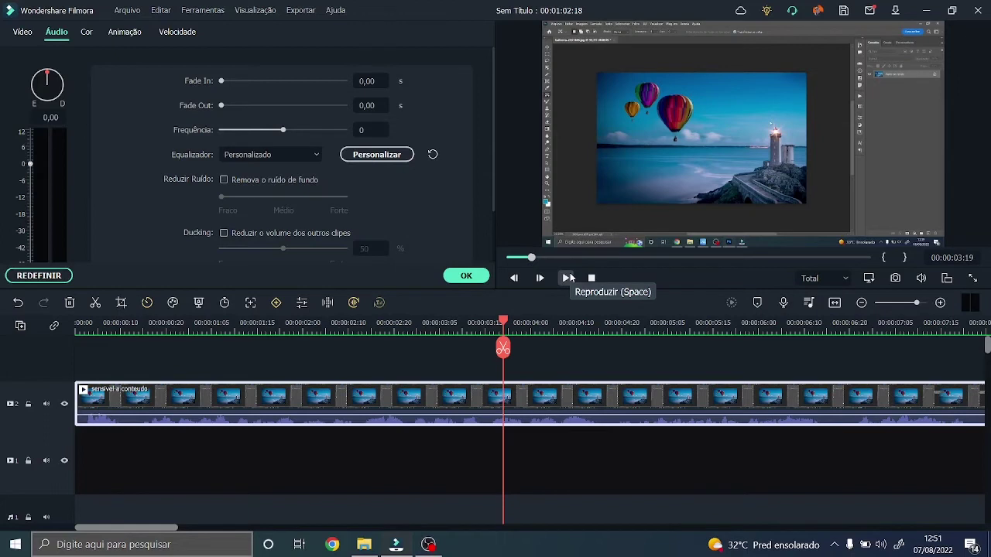
{"action": "left_click", "coordinate": [568, 278]}
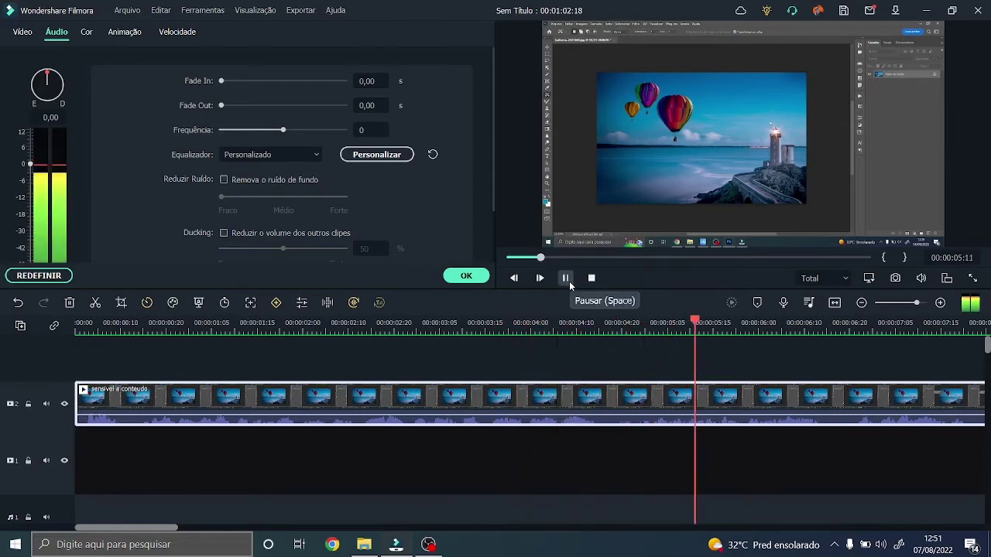
{"action": "left_click", "coordinate": [565, 278]}
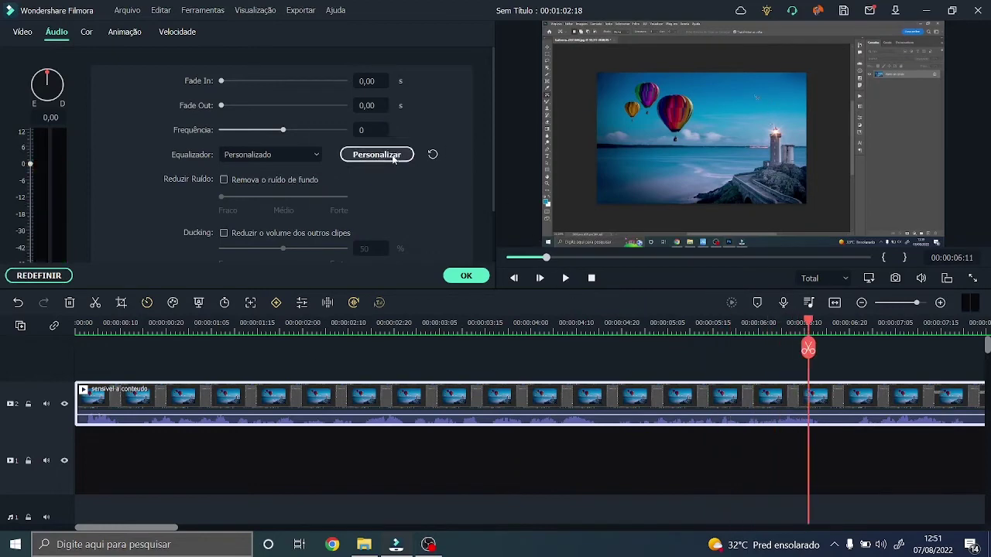
Return the 4 kHz equalizer band to 0.00, apply, and play the clip.
{"action": "left_click", "coordinate": [379, 155]}
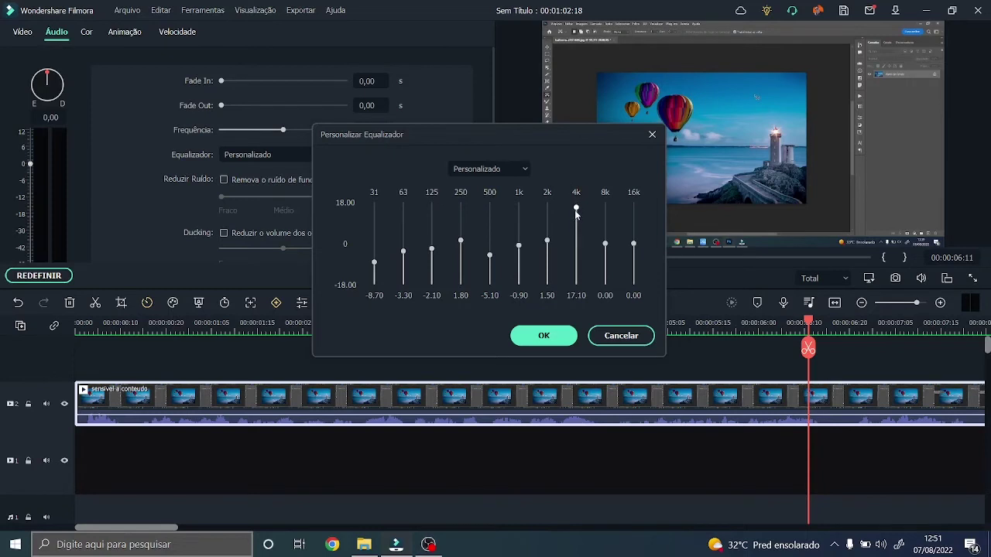
{"action": "left_click_drag", "start_coordinate": [575, 215], "coordinate": [579, 243]}
{"action": "left_click", "coordinate": [544, 335]}
{"action": "left_click", "coordinate": [565, 280]}
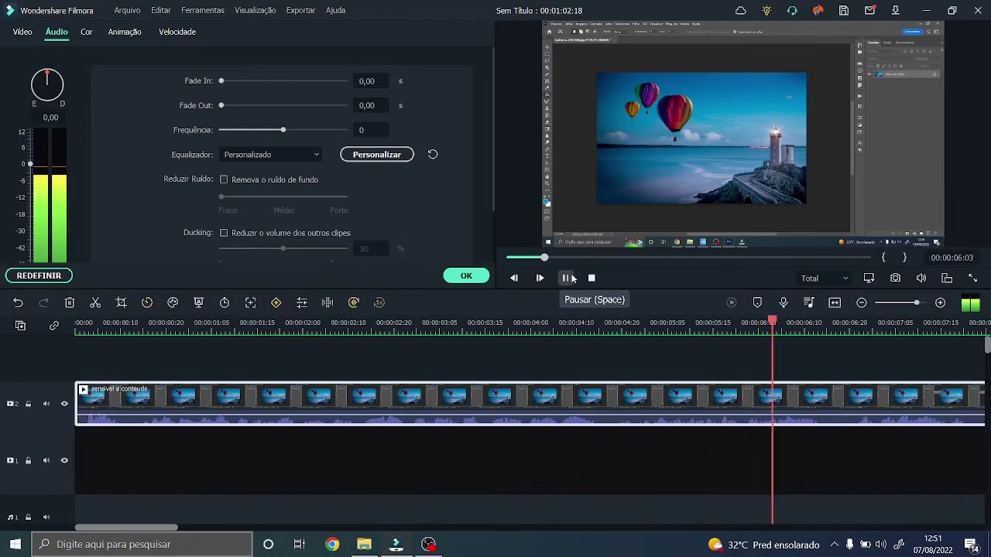
{"action": "left_click", "coordinate": [565, 278]}
Lower the 4 kHz equalizer band to -2.40, apply, and listen to the clip.
{"action": "left_click", "coordinate": [393, 155]}
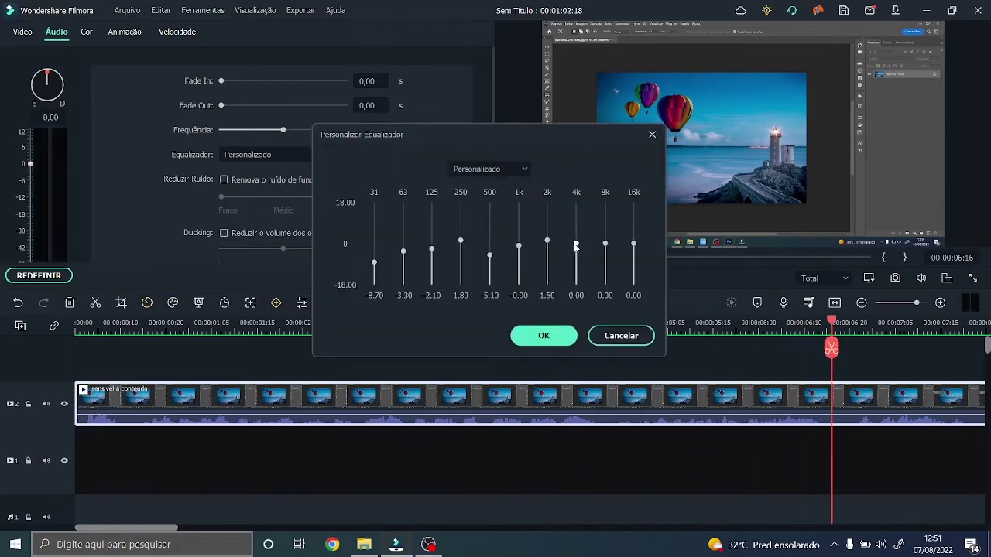
{"action": "left_click", "coordinate": [543, 335]}
{"action": "left_click", "coordinate": [565, 279]}
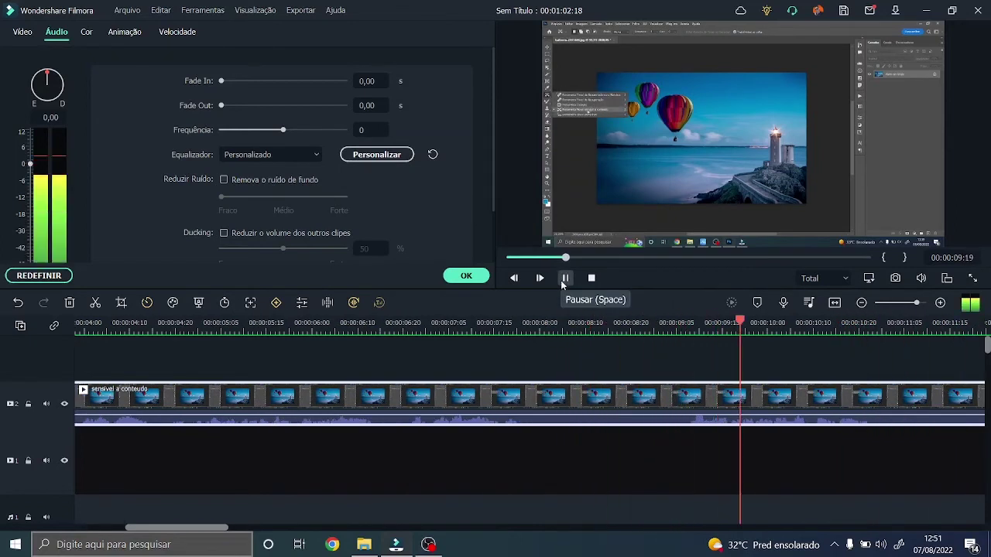
{"action": "left_click", "coordinate": [564, 278]}
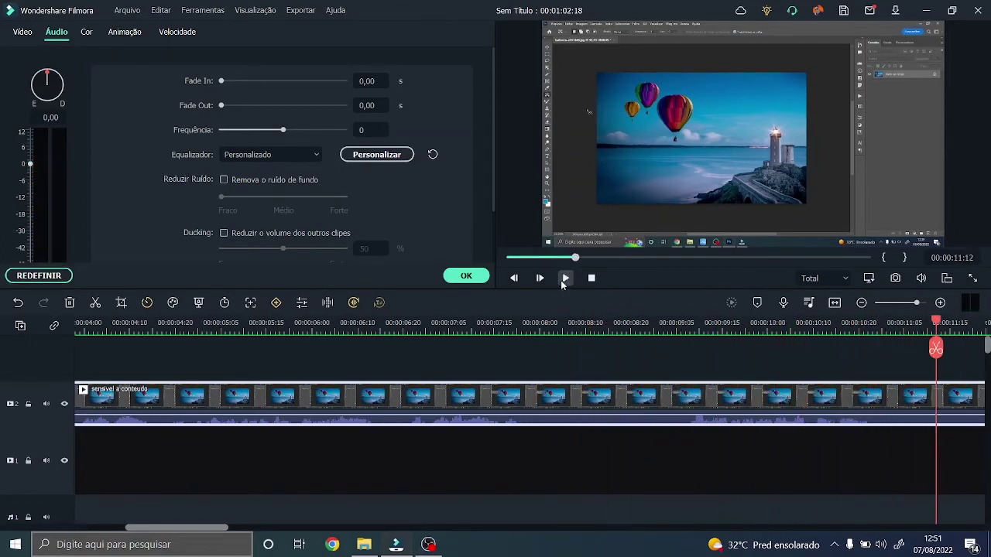
Set the 4 kHz equalizer band to -0.90, 8 kHz to 1.50 and 16 kHz to 3.30, apply, and play the clip from the beginning.
{"action": "left_click", "coordinate": [376, 155]}
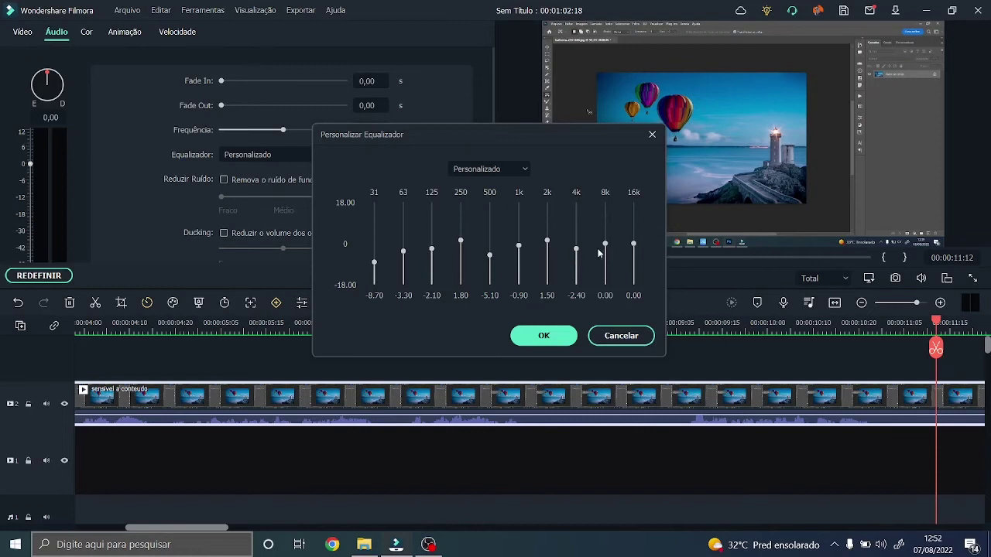
{"action": "left_click_drag", "start_coordinate": [576, 250], "coordinate": [592, 182]}
{"action": "left_click_drag", "start_coordinate": [576, 207], "coordinate": [582, 208]}
{"action": "left_click_drag", "start_coordinate": [575, 209], "coordinate": [573, 249]}
{"action": "left_click_drag", "start_coordinate": [604, 246], "coordinate": [606, 245]}
{"action": "left_click_drag", "start_coordinate": [634, 244], "coordinate": [635, 240]}
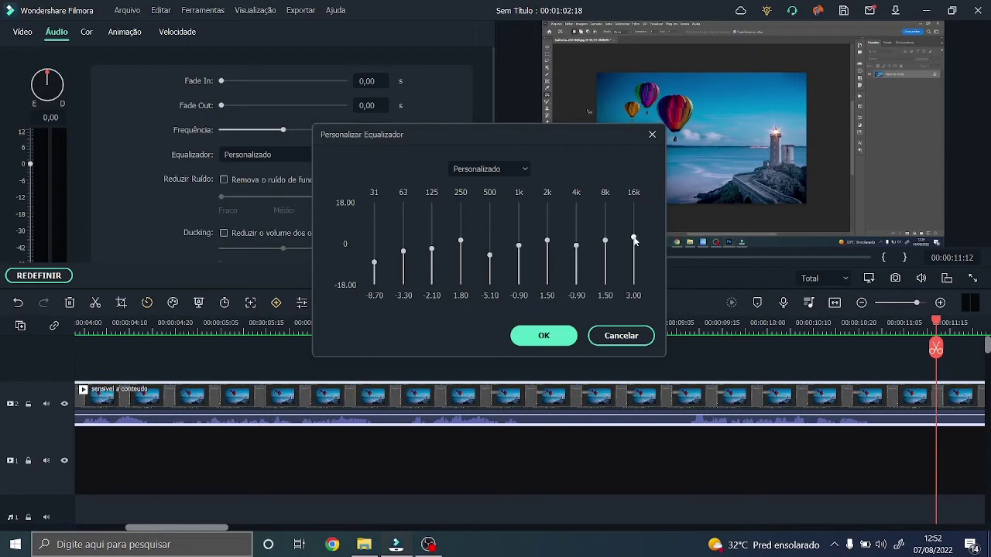
{"action": "left_click", "coordinate": [548, 338]}
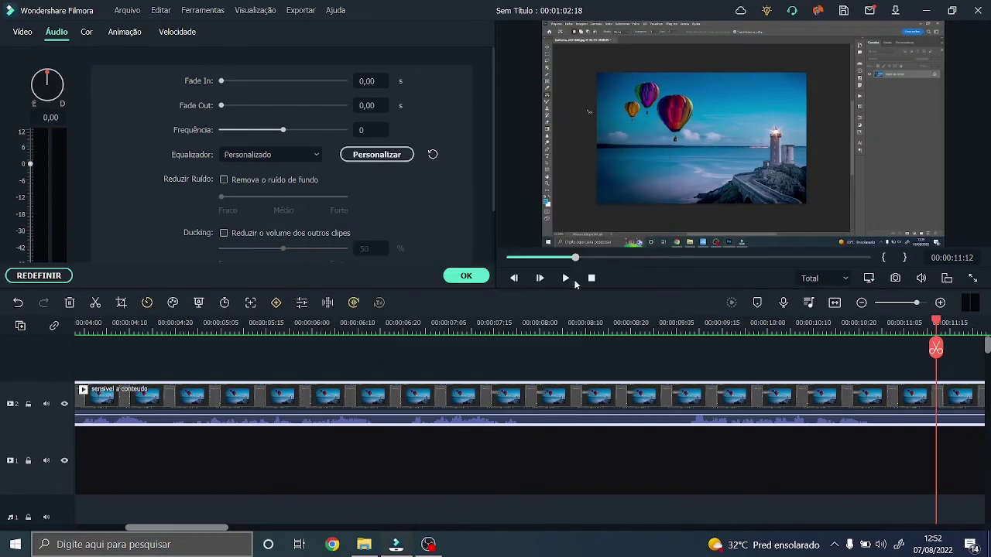
{"action": "left_click", "coordinate": [588, 279]}
{"action": "left_click", "coordinate": [566, 279]}
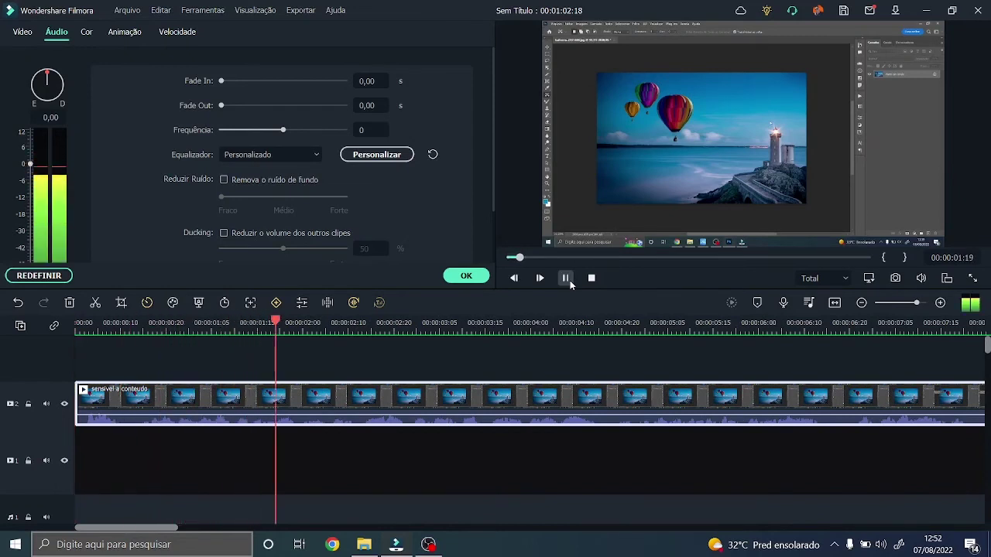
{"action": "left_click", "coordinate": [566, 278]}
Set the 8 kHz equalizer band to -0.90, raise the 16 kHz band to its maximum, apply, and play the clip.
{"action": "left_click", "coordinate": [377, 154]}
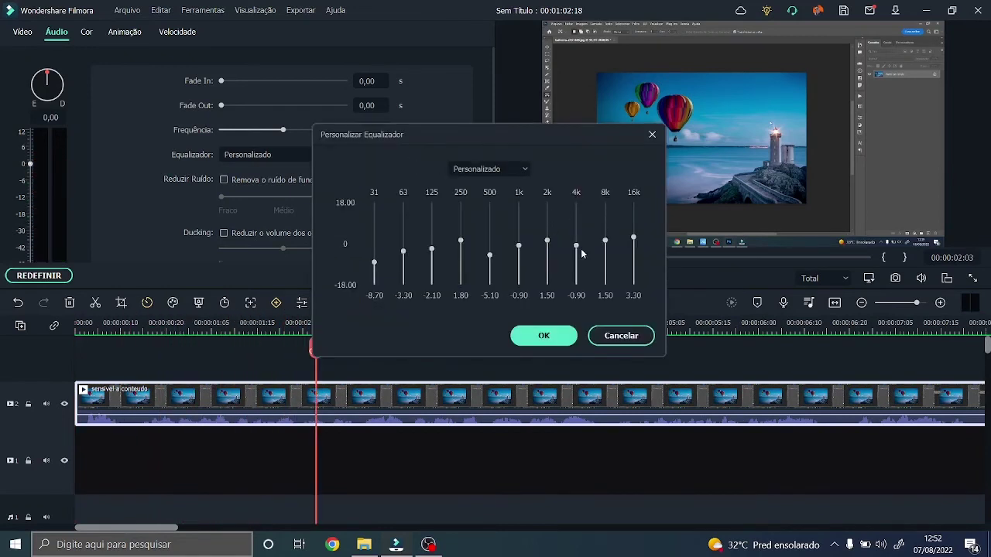
{"action": "left_click", "coordinate": [605, 245]}
{"action": "left_click", "coordinate": [633, 234]}
{"action": "left_click", "coordinate": [633, 235]}
{"action": "left_click_drag", "start_coordinate": [635, 225], "coordinate": [634, 203]}
{"action": "left_click", "coordinate": [543, 336]}
{"action": "left_click", "coordinate": [566, 278]}
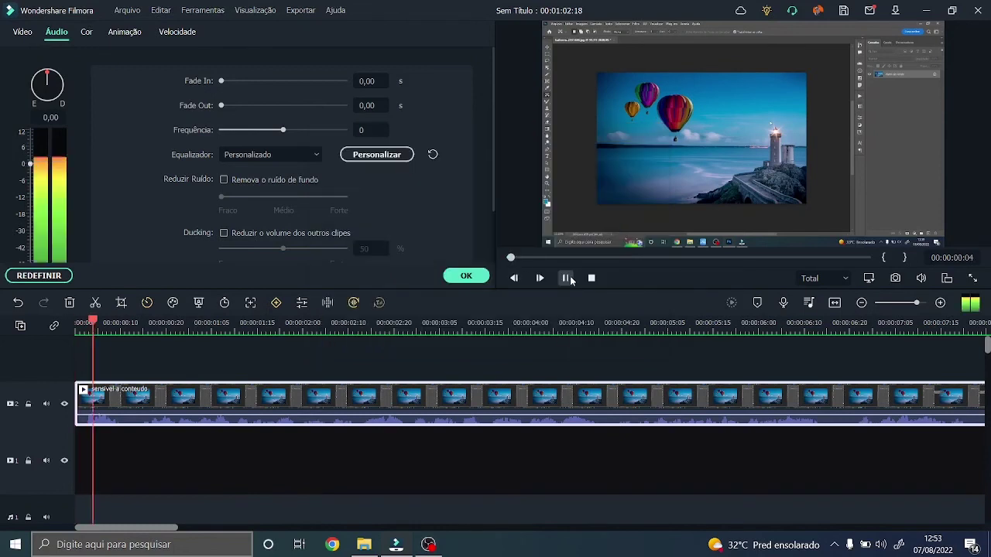
Lower the 16 kHz equalizer band to 11.70, apply, and stop playback to return to the clip's start.
{"action": "left_click", "coordinate": [375, 155]}
{"action": "left_click_drag", "start_coordinate": [633, 203], "coordinate": [633, 218]}
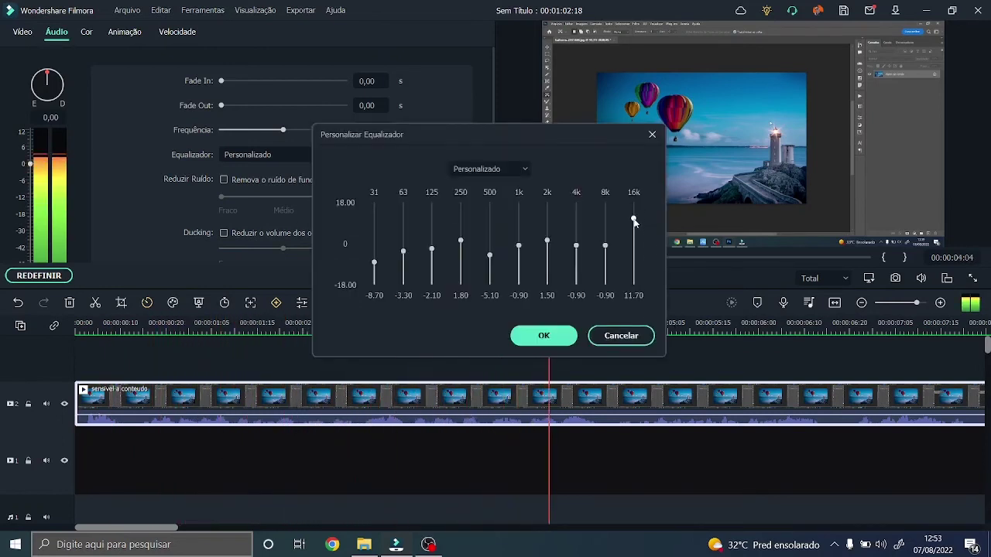
{"action": "left_click", "coordinate": [555, 338]}
{"action": "left_click", "coordinate": [591, 278]}
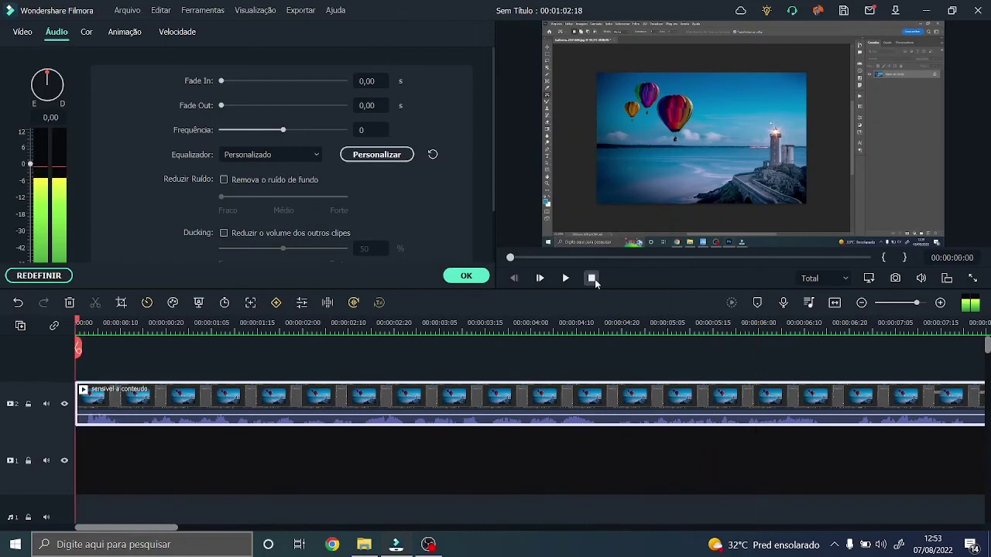
Set the 16 kHz equalizer band to -18.00 and play the clip from the beginning to hear the cut.
{"action": "left_click", "coordinate": [377, 155]}
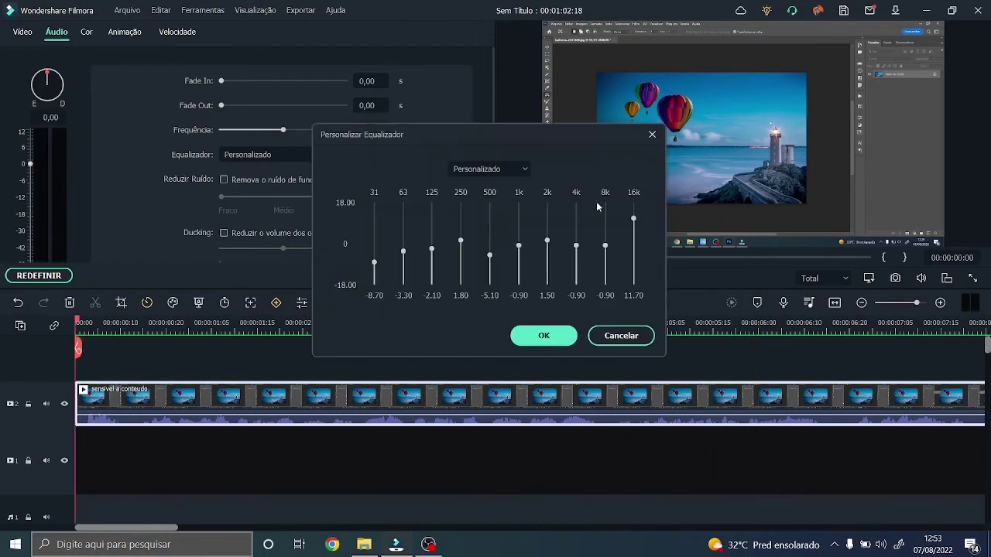
{"action": "left_click_drag", "start_coordinate": [633, 219], "coordinate": [633, 283]}
{"action": "left_click", "coordinate": [622, 336]}
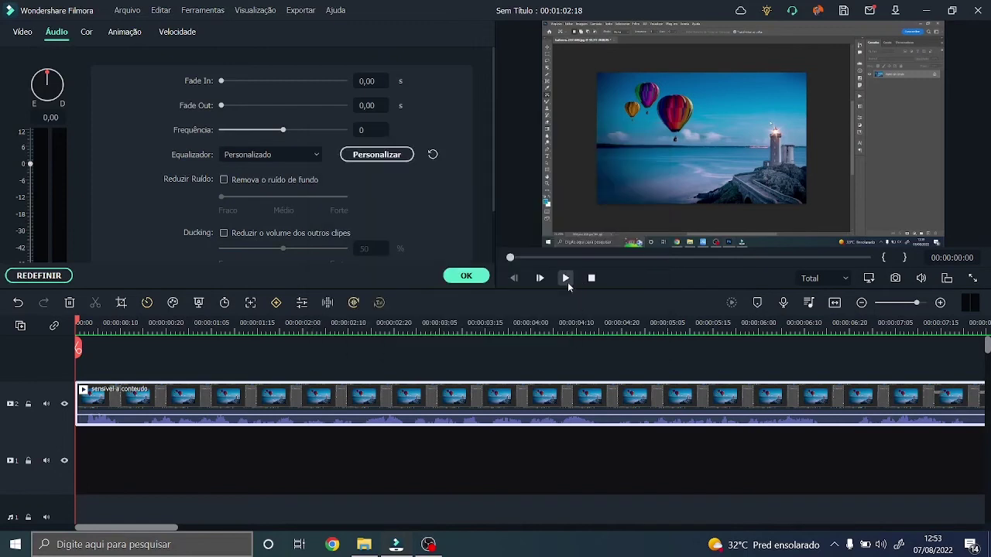
{"action": "left_click", "coordinate": [565, 278]}
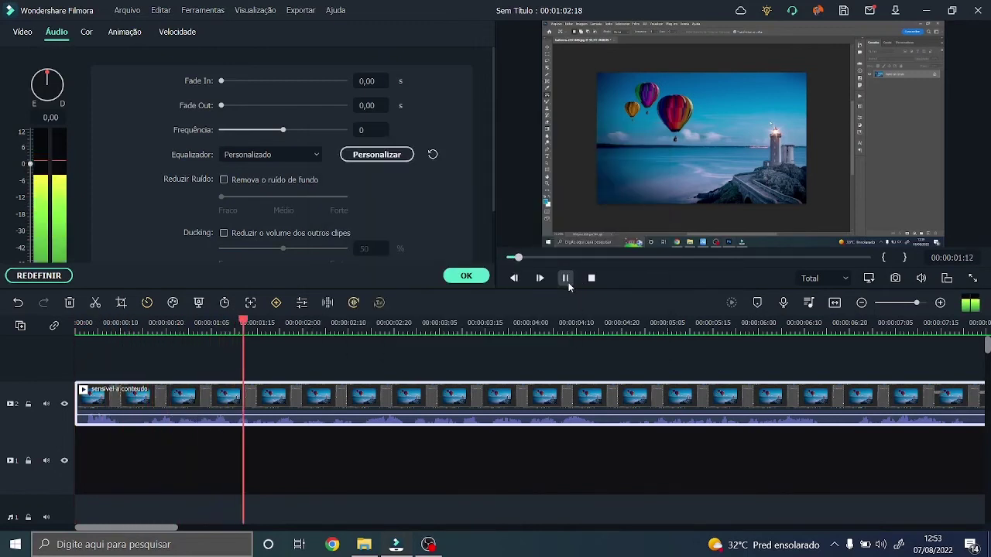
{"action": "left_click", "coordinate": [566, 279]}
Raise the 16 kHz equalizer band from its minimum to slightly above zero.
{"action": "left_click", "coordinate": [387, 156]}
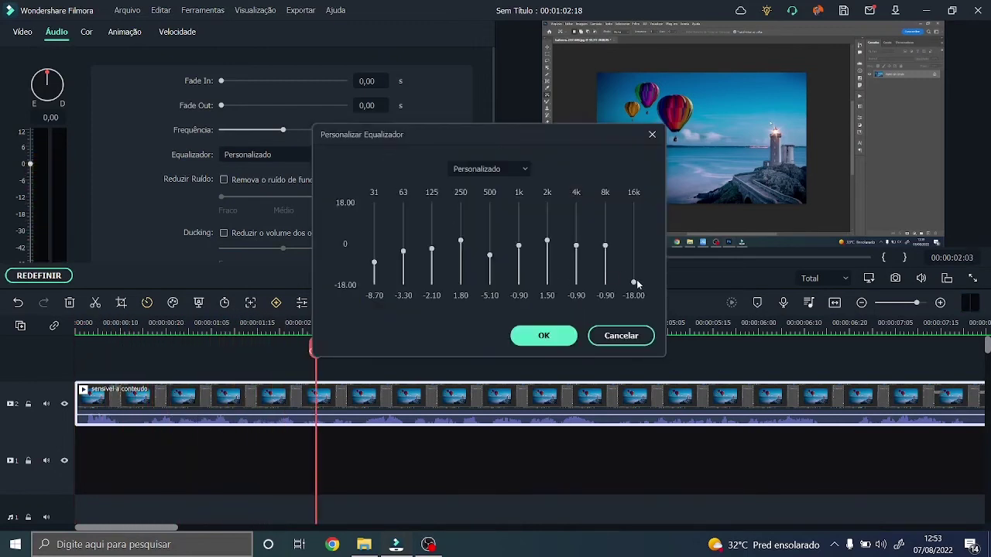
{"action": "left_click_drag", "start_coordinate": [635, 283], "coordinate": [634, 239]}
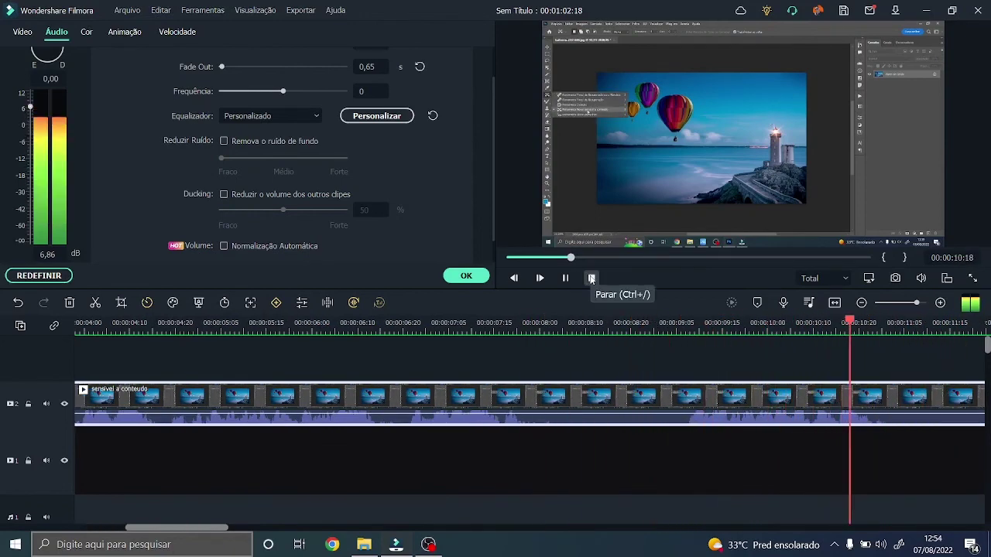
Stop the clip's playback and enable background noise removal for its audio.
{"action": "left_click", "coordinate": [592, 278]}
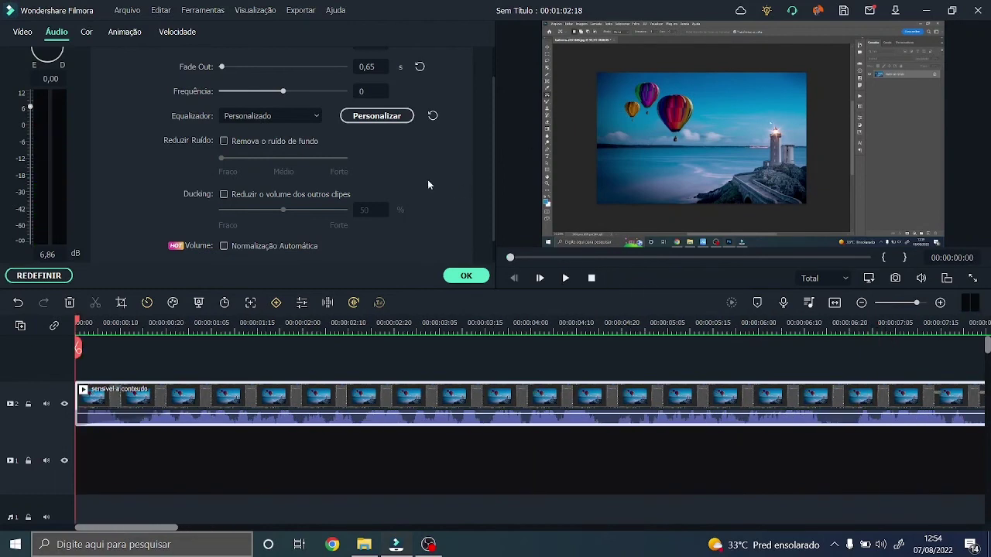
{"action": "left_click", "coordinate": [224, 141]}
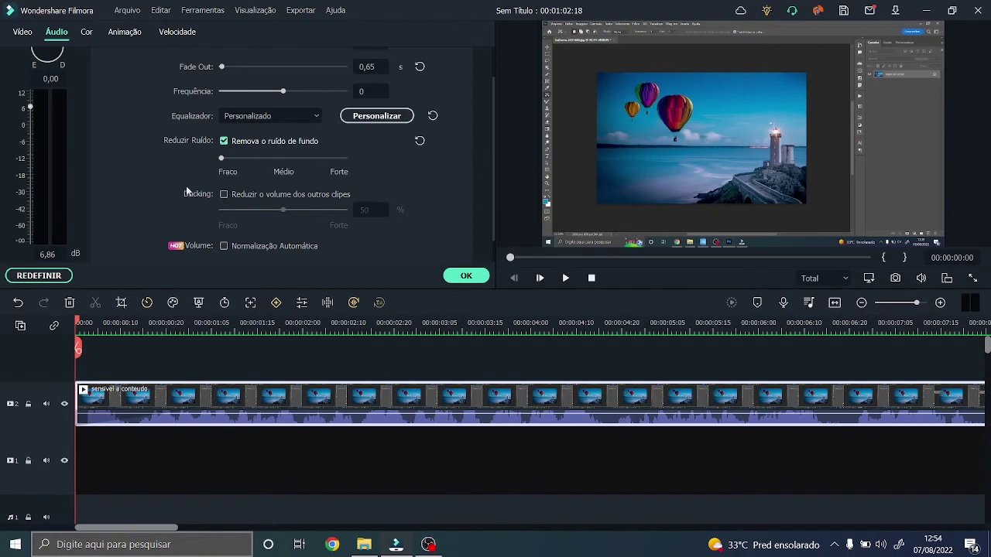
Listen to the clip's opening with noise removal active, pause, and turn background noise removal off.
{"action": "left_click", "coordinate": [569, 284]}
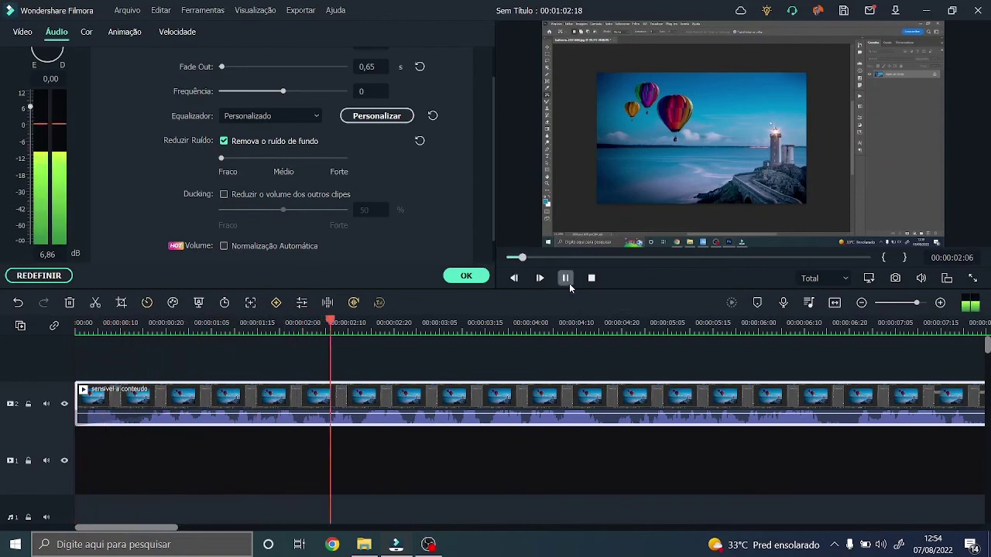
{"action": "left_click", "coordinate": [568, 280]}
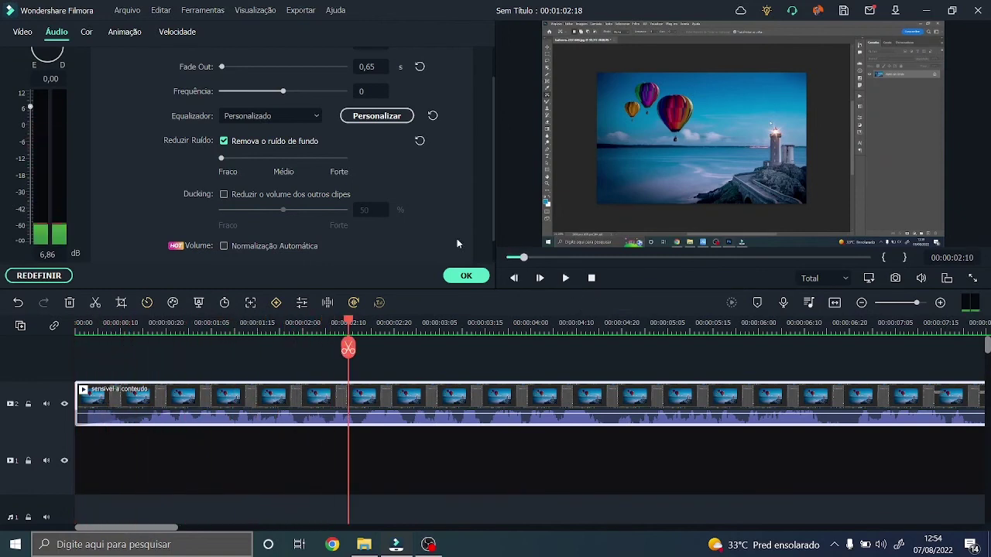
{"action": "left_click", "coordinate": [225, 141]}
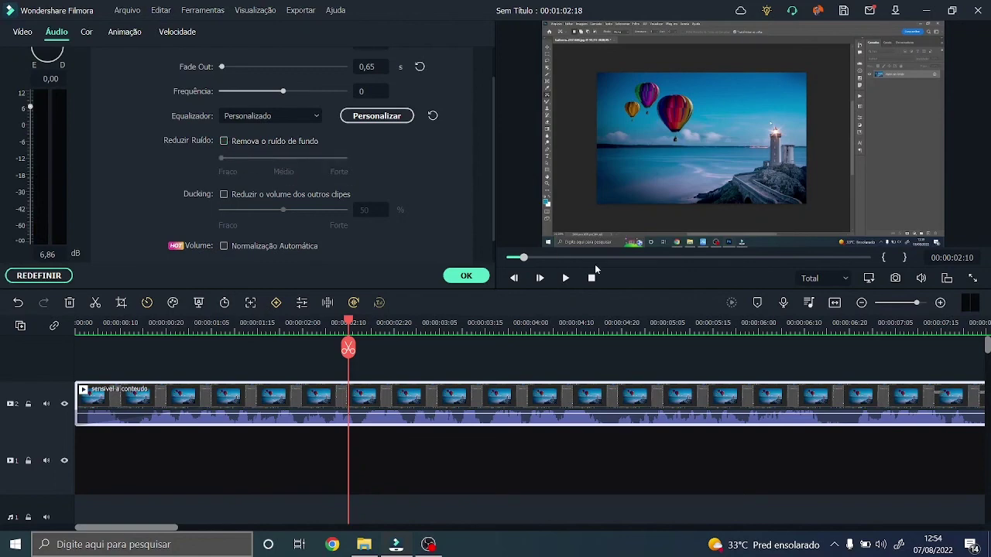
Play the clip without noise removal, show the audio level meter beside the timeline, and stop playback.
{"action": "left_click", "coordinate": [566, 280]}
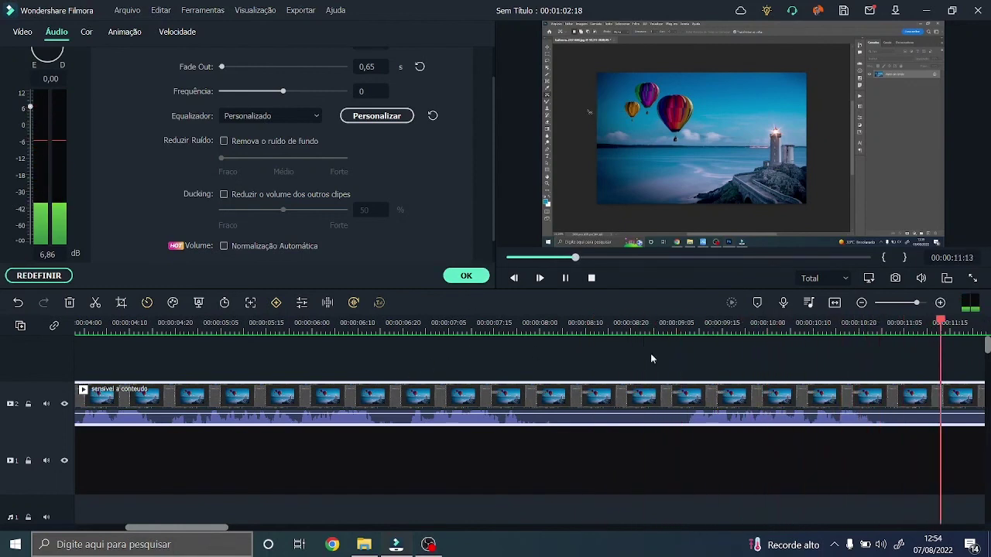
{"action": "left_click", "coordinate": [970, 311]}
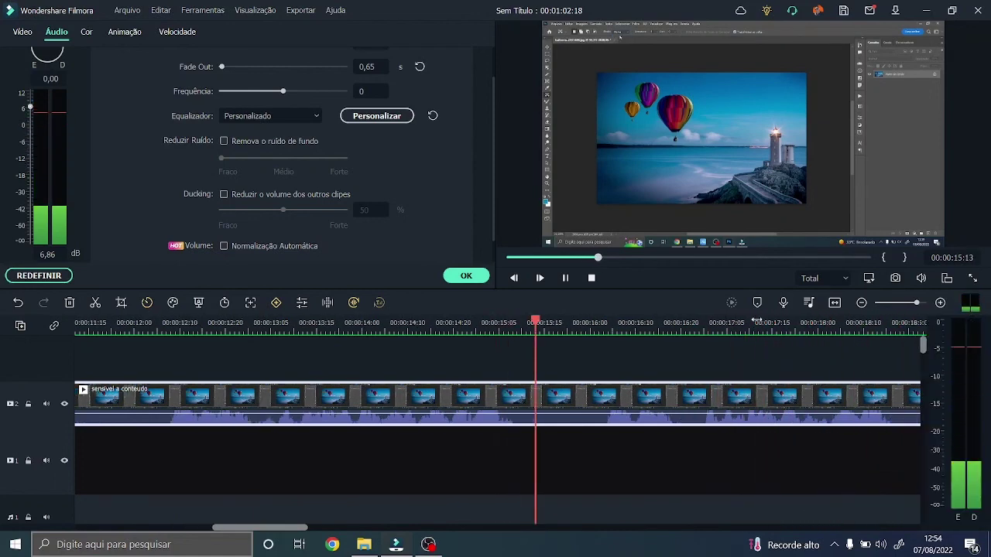
{"action": "left_click", "coordinate": [592, 278]}
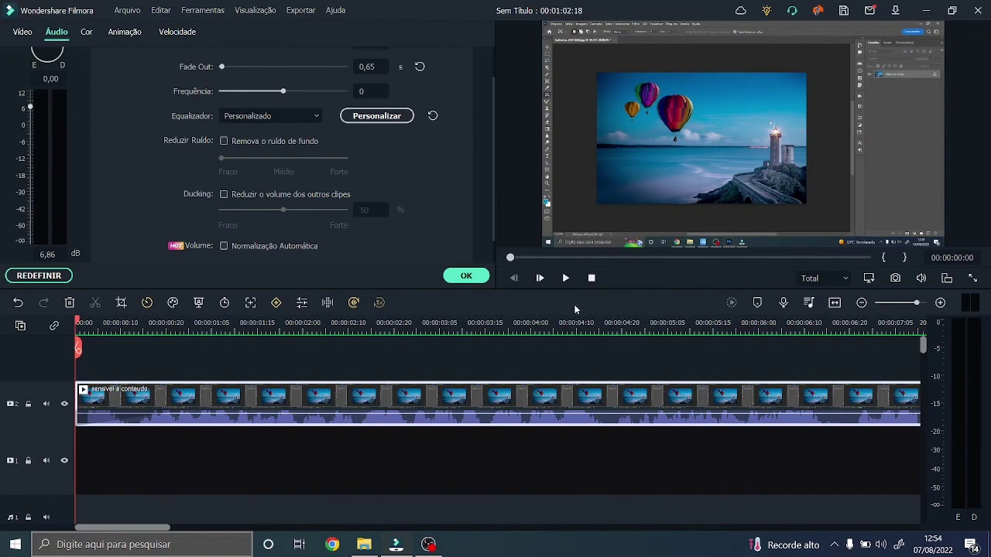
Lower the clip's custom equalizer bands to -4.80 at 125 Hz and -2.70 at 250 Hz.
{"action": "left_click", "coordinate": [387, 120]}
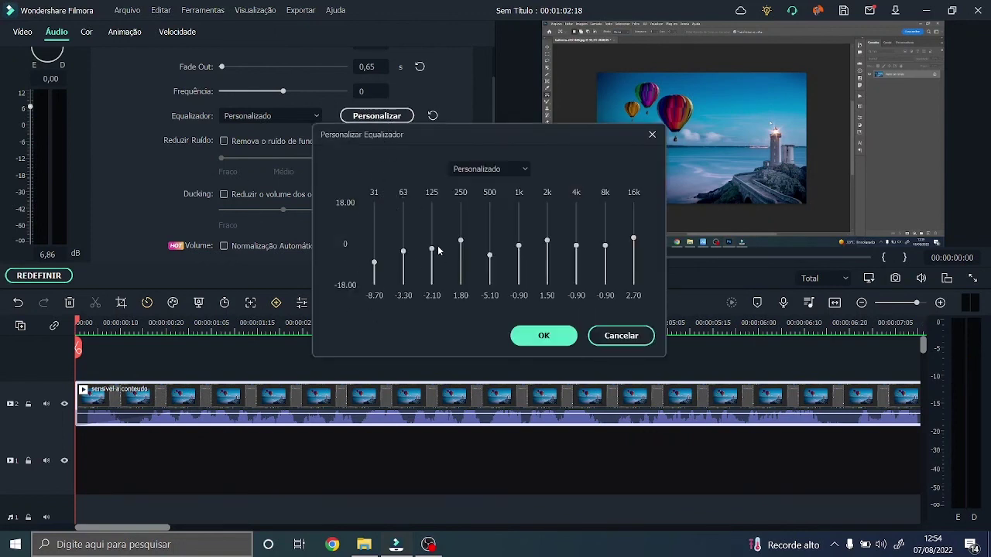
{"action": "left_click_drag", "start_coordinate": [432, 250], "coordinate": [497, 119]}
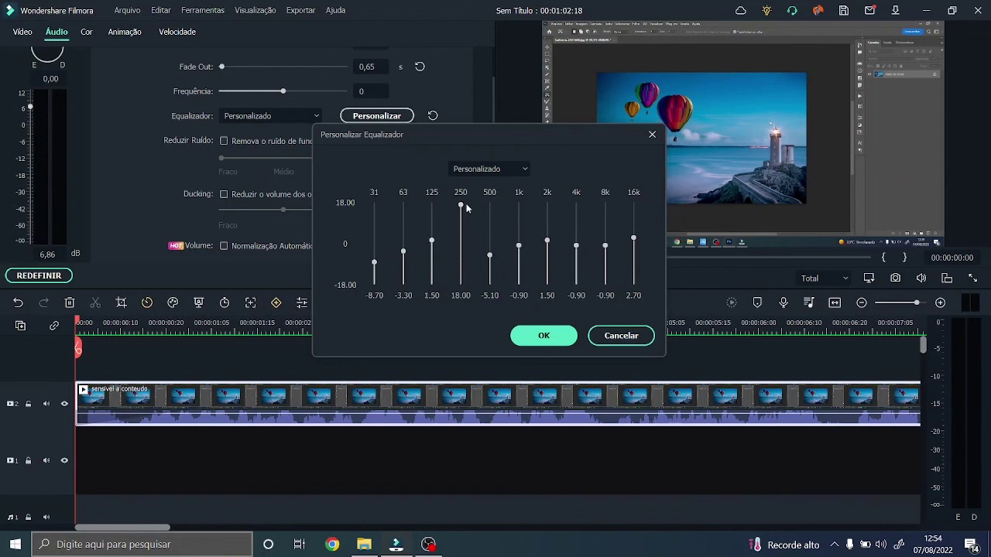
{"action": "left_click_drag", "start_coordinate": [466, 207], "coordinate": [460, 249]}
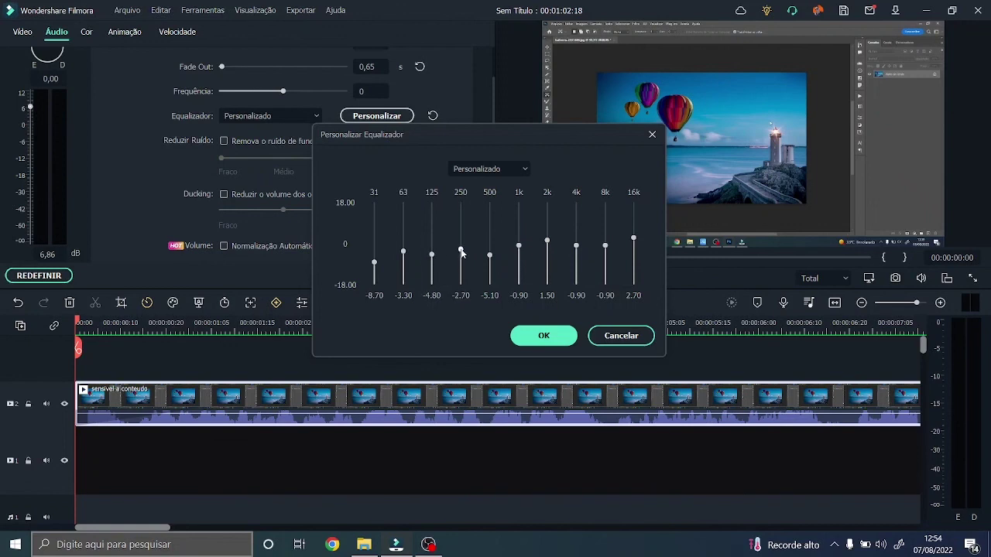